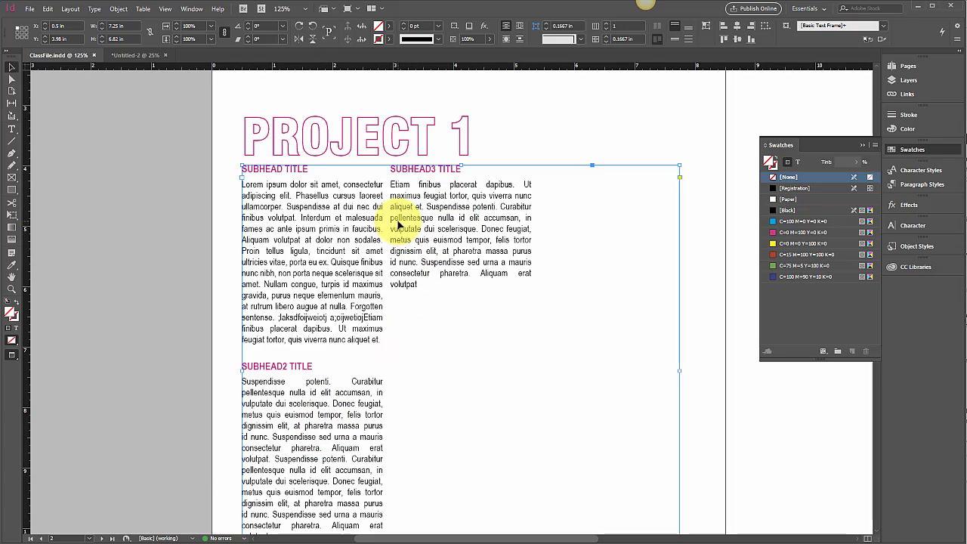
Step: Set the 1 in the PROJECT 1 heading to 120 pt
{"action": "left_click", "coordinate": [432, 136]}
{"action": "double_click", "coordinate": [445, 127]}
{"action": "left_click_drag", "start_coordinate": [449, 125], "coordinate": [478, 118]}
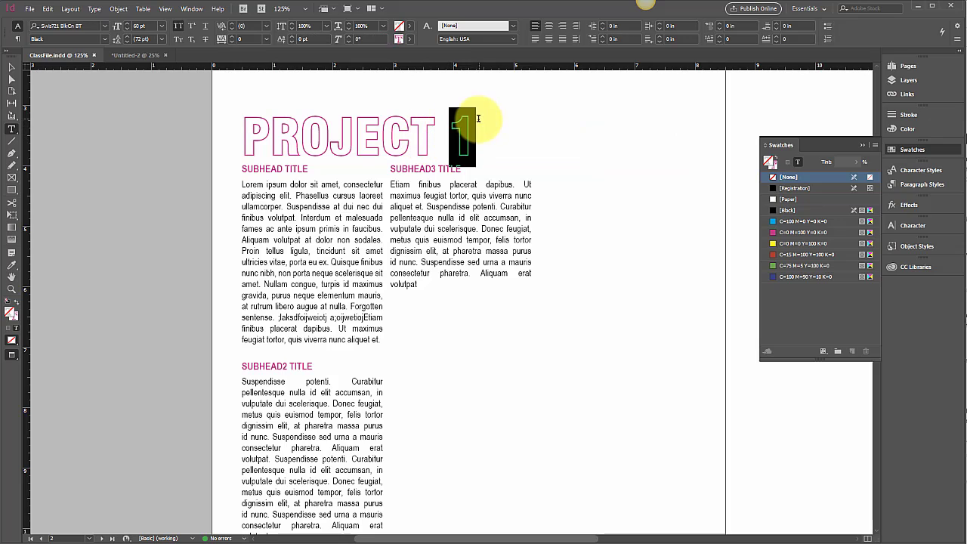
{"action": "left_click", "coordinate": [162, 29]}
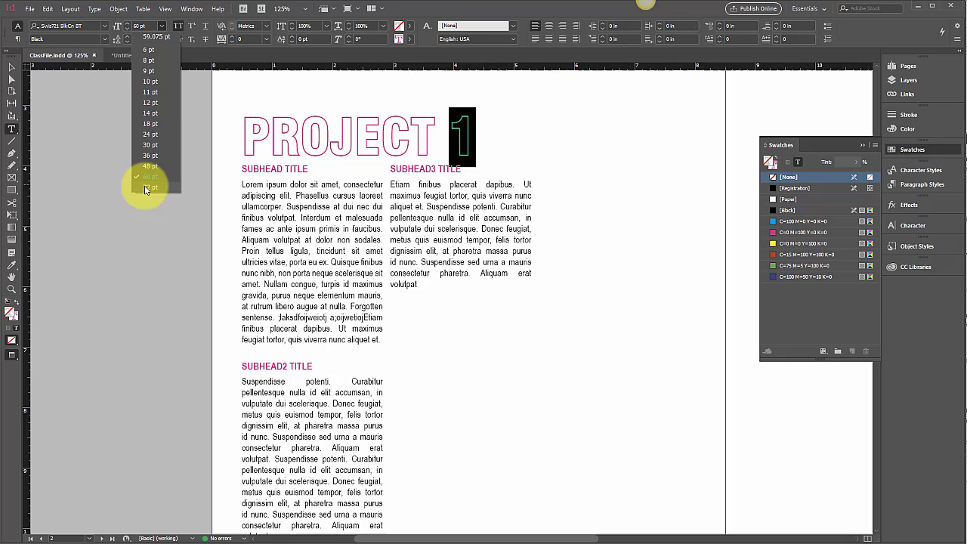
{"action": "left_click", "coordinate": [145, 25]}
{"action": "left_click_drag", "start_coordinate": [145, 26], "coordinate": [128, 26]}
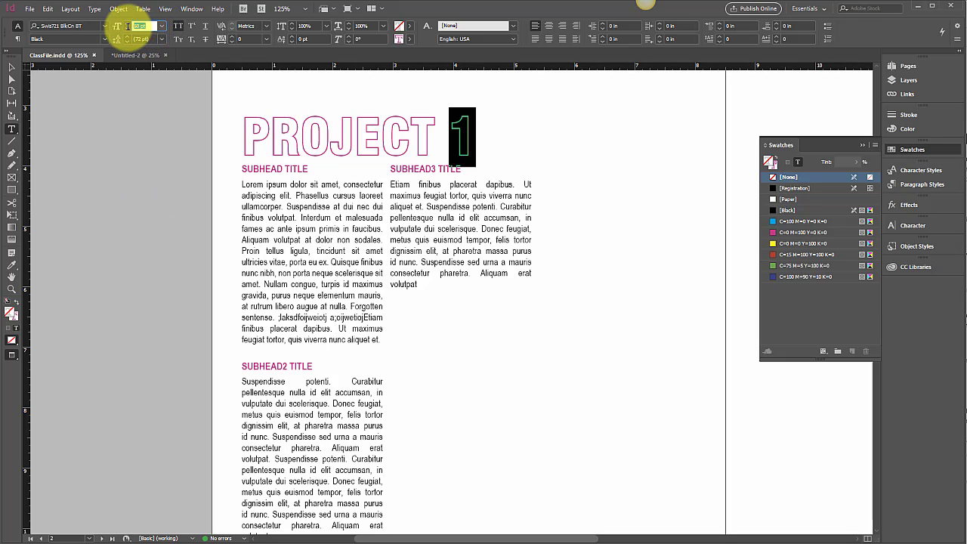
{"action": "type", "text": "120"}
{"action": "key", "text": "Return"}
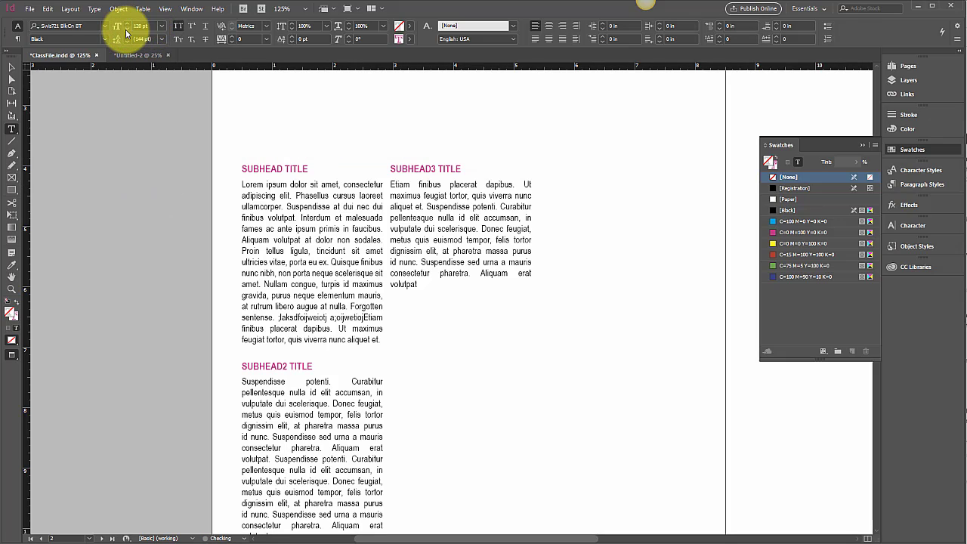
Step: Extend the heading frame upward so the 120 pt 1 shows, then reselect it
{"action": "scroll", "coordinate": [162, 154], "scroll_direction": "up", "scroll_amount": 5}
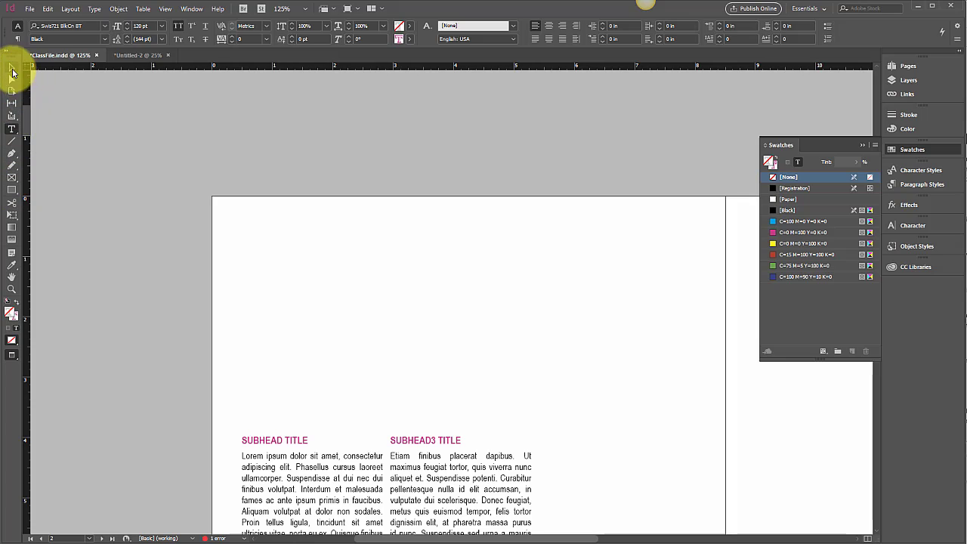
{"action": "left_click", "coordinate": [11, 68]}
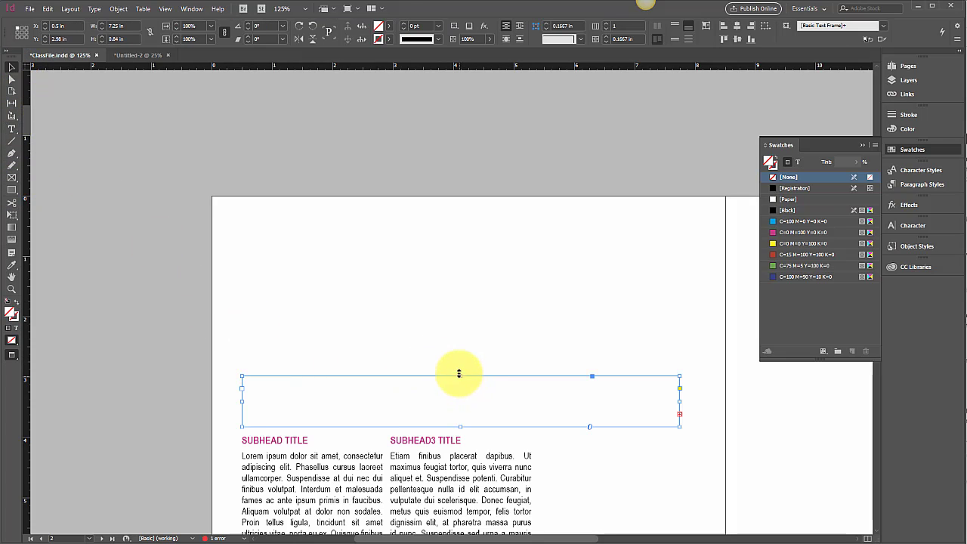
{"action": "left_click_drag", "start_coordinate": [459, 373], "coordinate": [491, 276]}
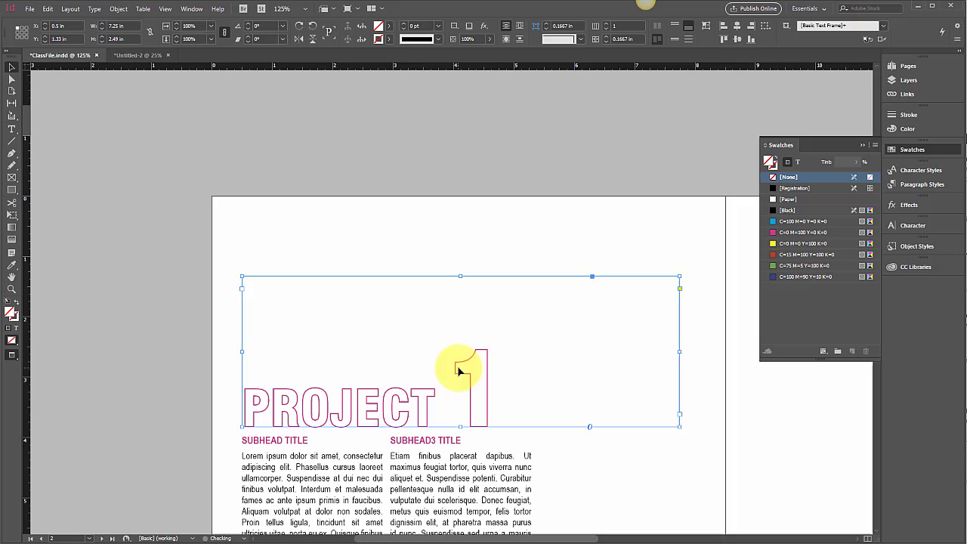
{"action": "double_click", "coordinate": [459, 370]}
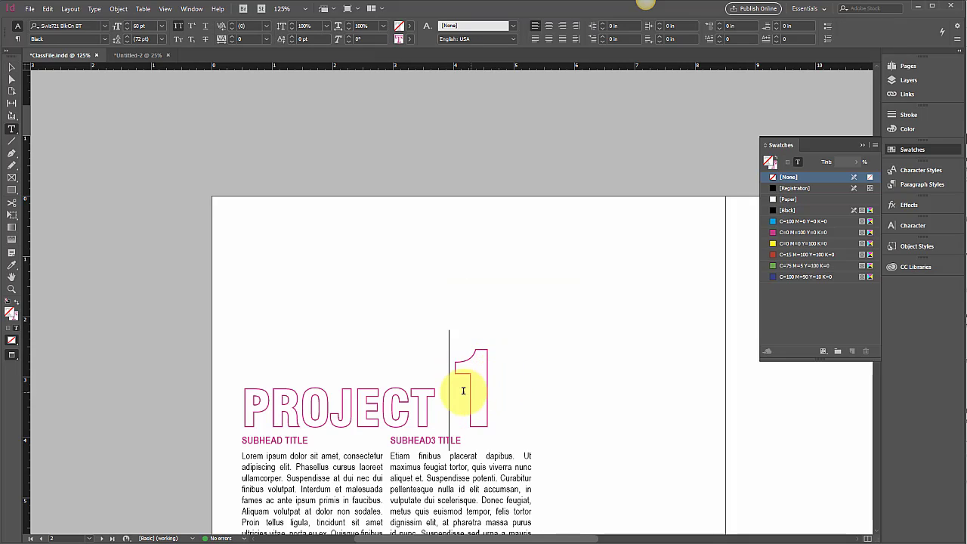
{"action": "left_click_drag", "start_coordinate": [464, 391], "coordinate": [486, 396]}
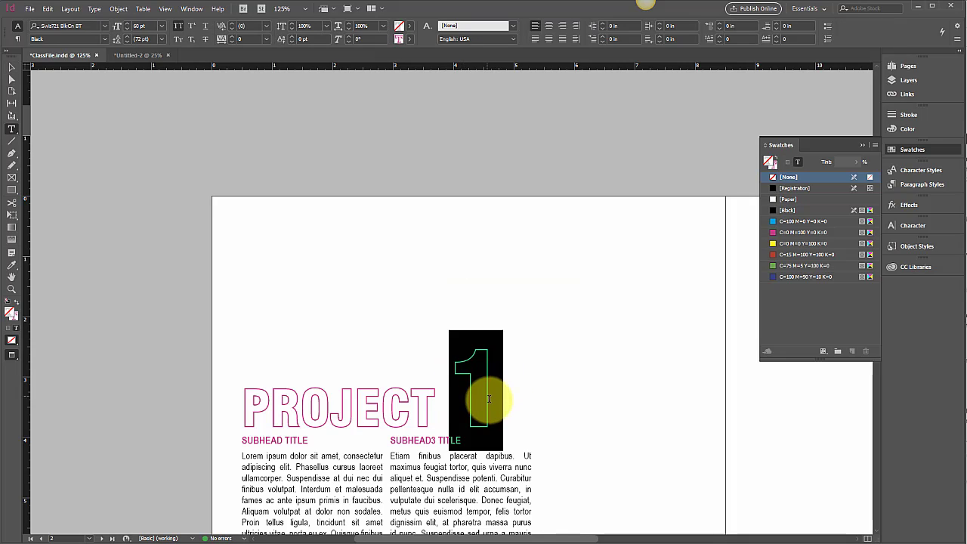
Step: Try Swis721 Blk BT on the 1, then revert to Swis721 BlkCn BT
{"action": "left_click", "coordinate": [104, 26]}
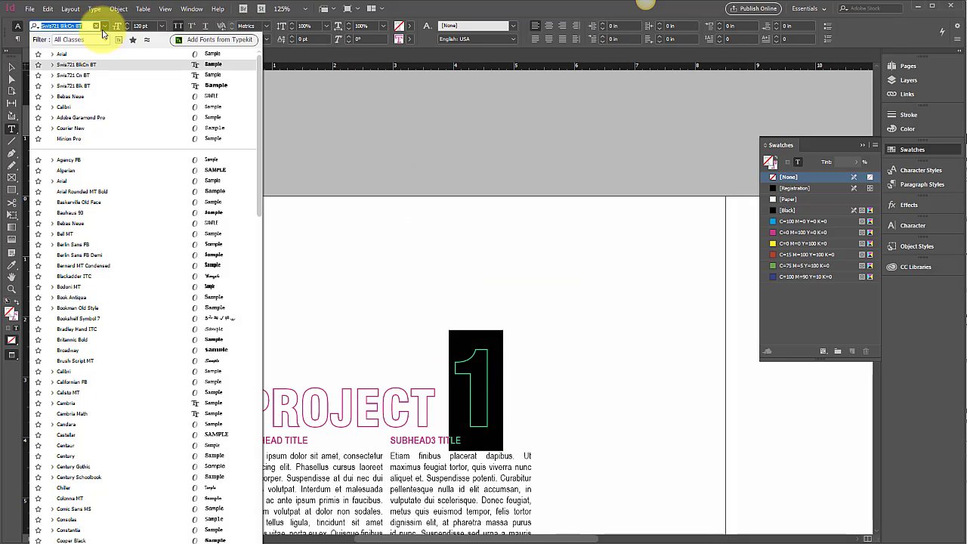
{"action": "left_click", "coordinate": [78, 89]}
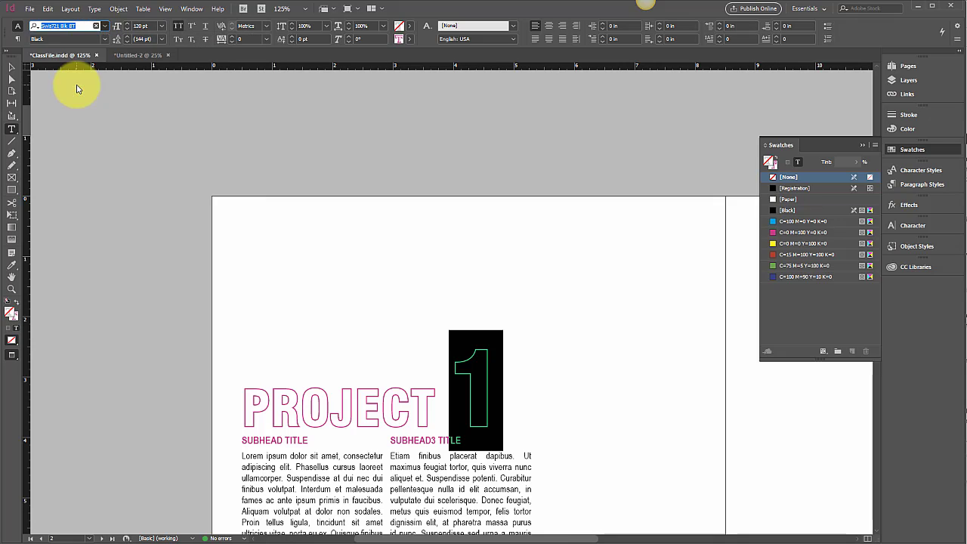
{"action": "left_click", "coordinate": [104, 26]}
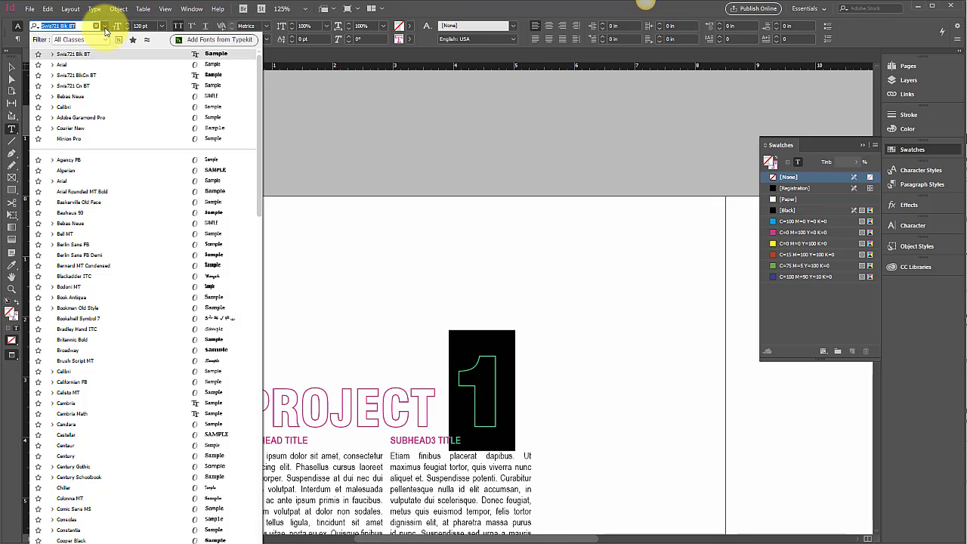
{"action": "left_click", "coordinate": [83, 75]}
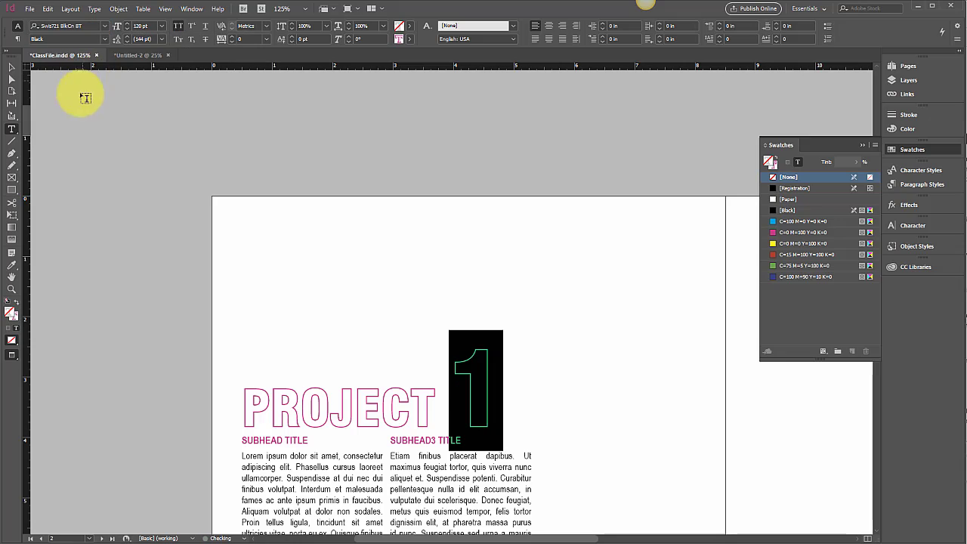
Step: Swap the 1's magenta outline for a solid magenta fill and reselect it
{"action": "left_click", "coordinate": [15, 306]}
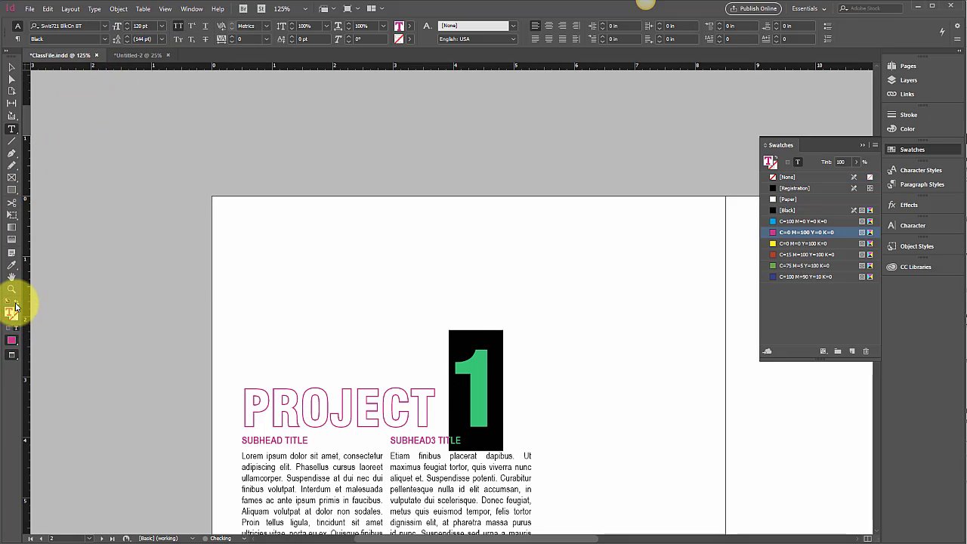
{"action": "left_click", "coordinate": [221, 265]}
{"action": "scroll", "coordinate": [233, 338], "scroll_direction": "down", "scroll_amount": 2}
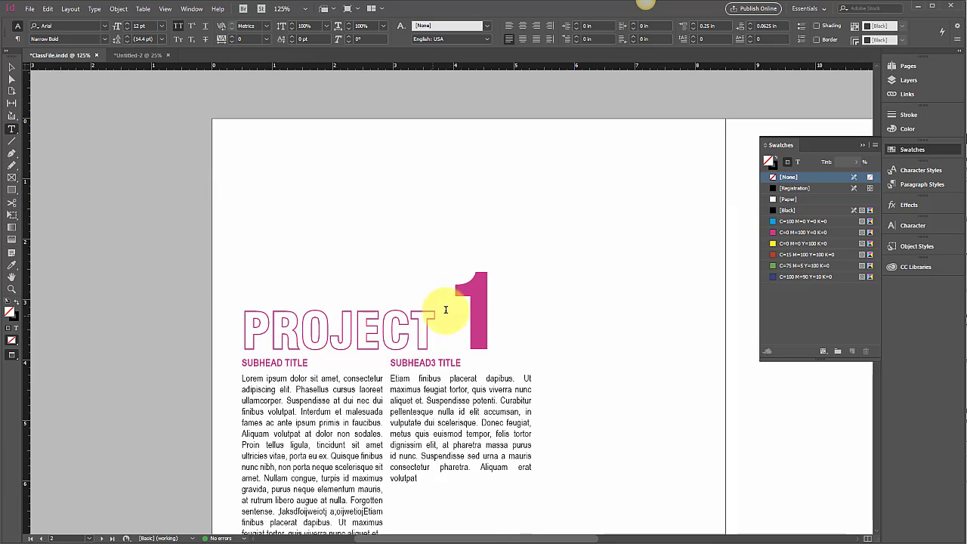
{"action": "left_click_drag", "start_coordinate": [491, 303], "coordinate": [443, 314]}
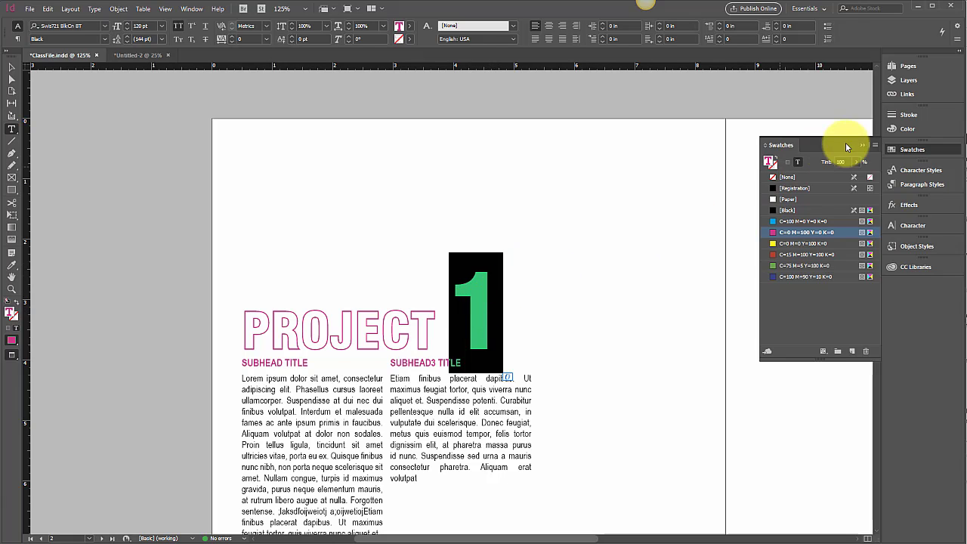
Step: Start a new character style from the 120 pt magenta 1 and enter its name
{"action": "left_click", "coordinate": [914, 170]}
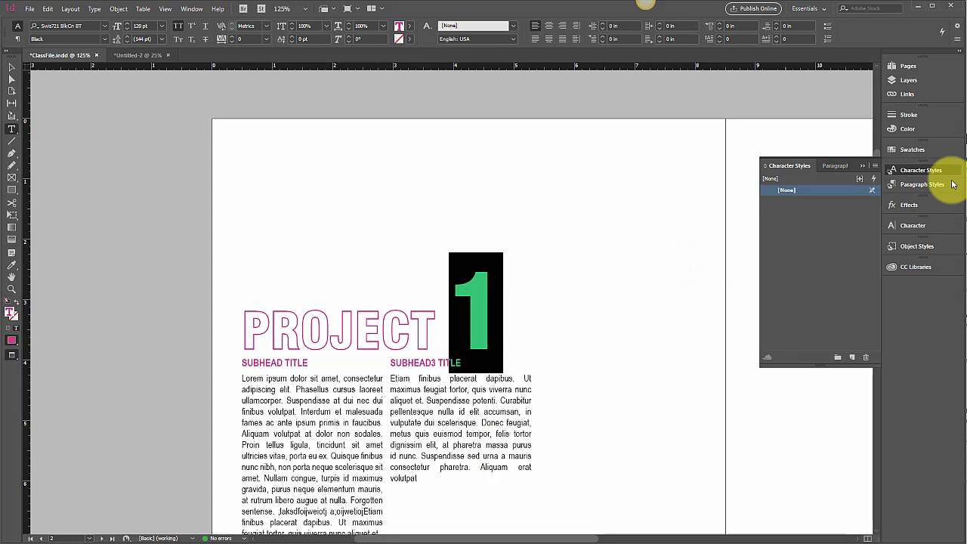
{"action": "left_click", "coordinate": [875, 166]}
{"action": "left_click", "coordinate": [899, 169]}
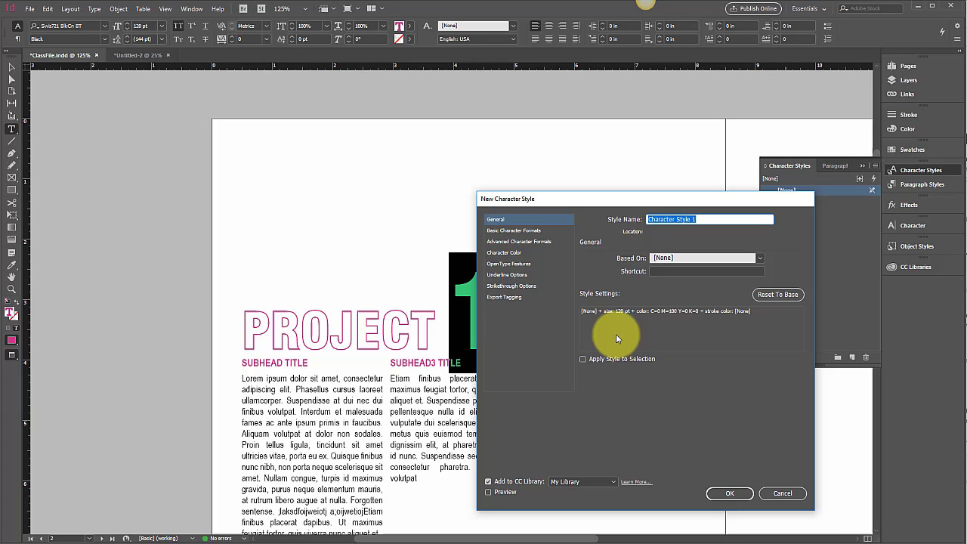
{"action": "type", "text": "Number"}
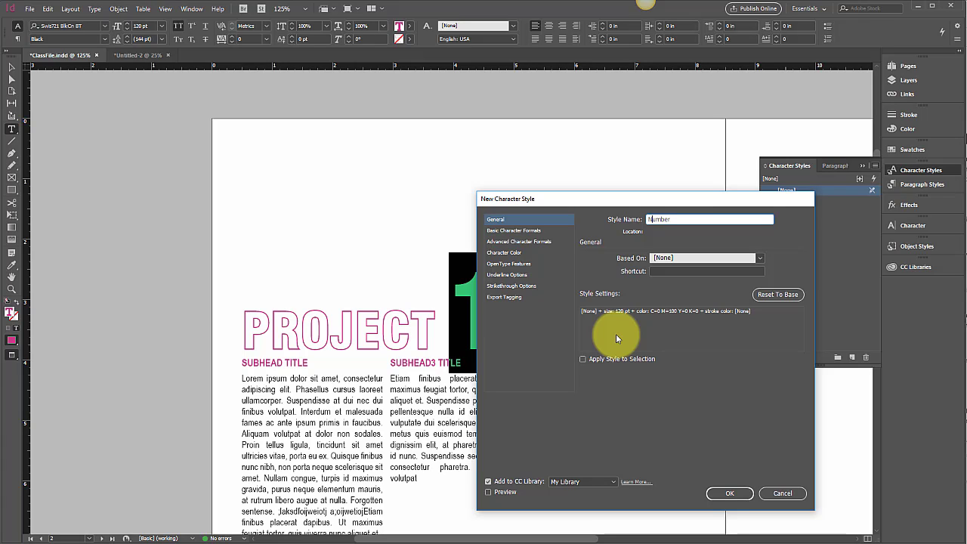
{"action": "type", "text": "Big"}
Step: Confirm the new BigNumber character style and check the 1's appearance
{"action": "left_click", "coordinate": [731, 494]}
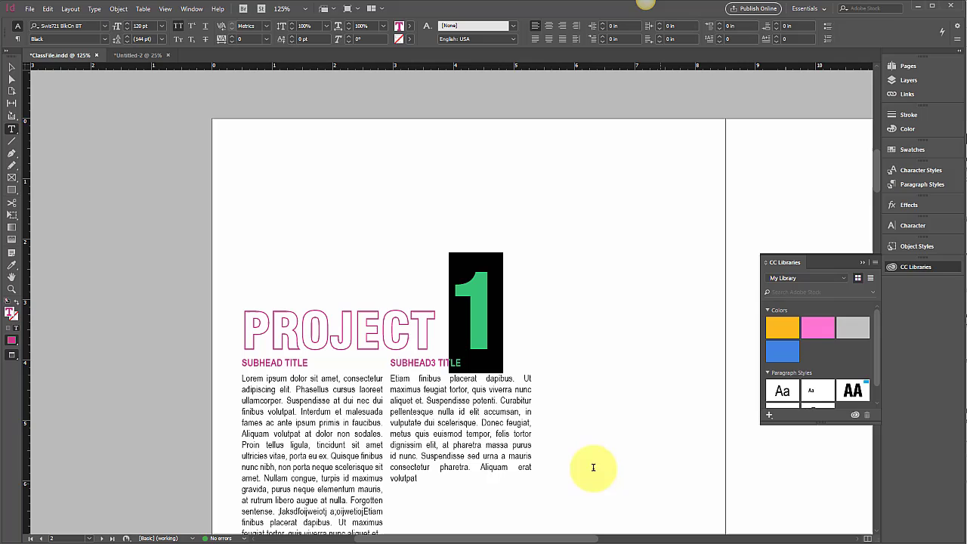
{"action": "left_click", "coordinate": [553, 310]}
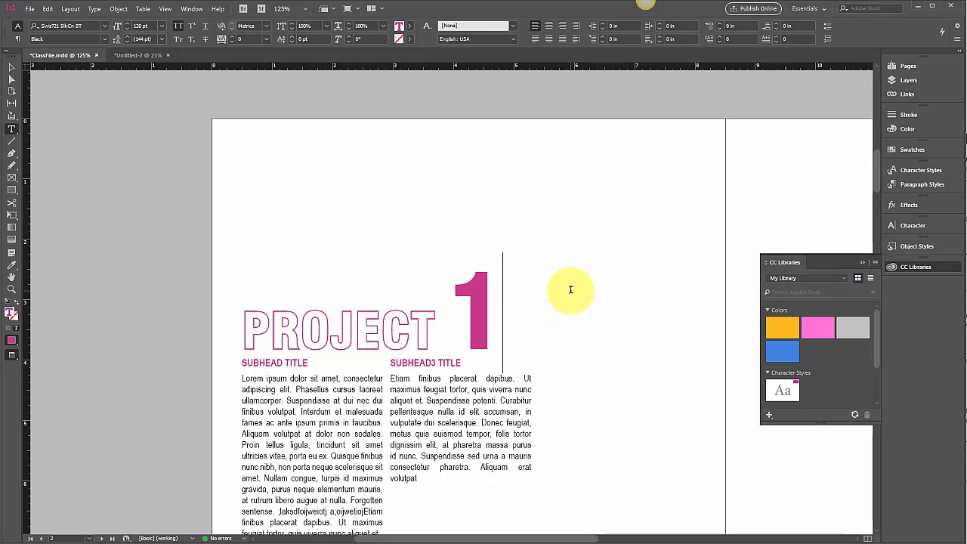
{"action": "scroll", "coordinate": [570, 290], "scroll_direction": "down", "scroll_amount": 3}
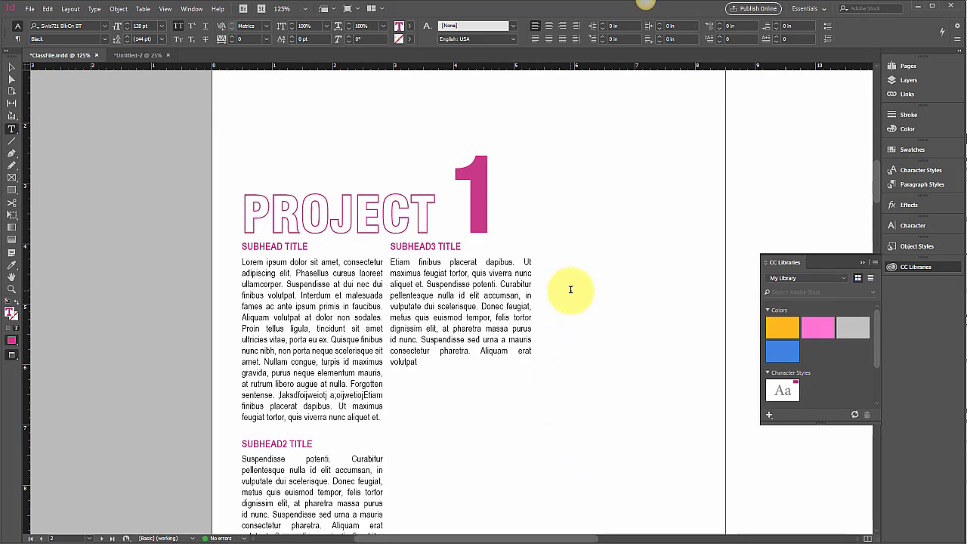
Step: On the PROJECT 2 page, apply the BigNumber style to the 2
{"action": "left_click", "coordinate": [906, 70]}
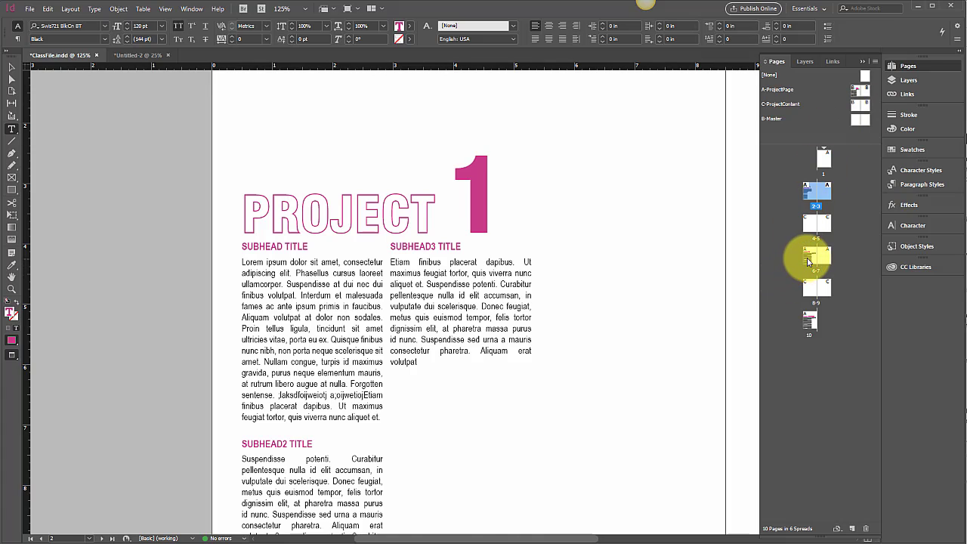
{"action": "double_click", "coordinate": [809, 261]}
{"action": "double_click", "coordinate": [461, 214]}
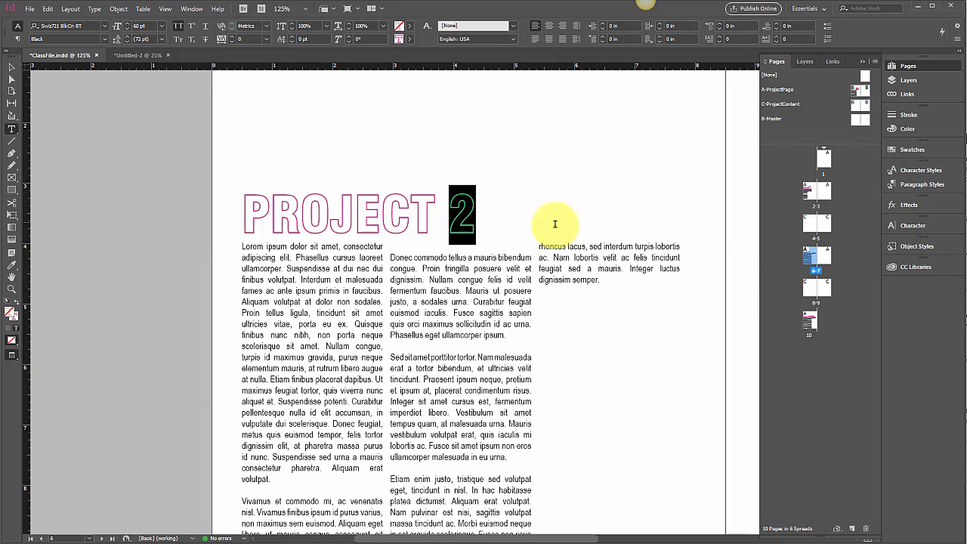
{"action": "left_click", "coordinate": [923, 170]}
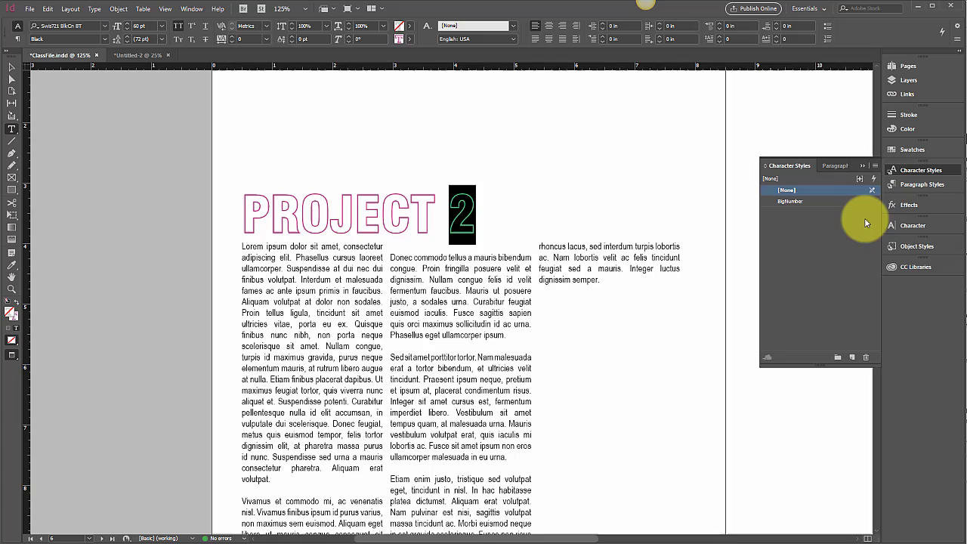
{"action": "left_click", "coordinate": [816, 203]}
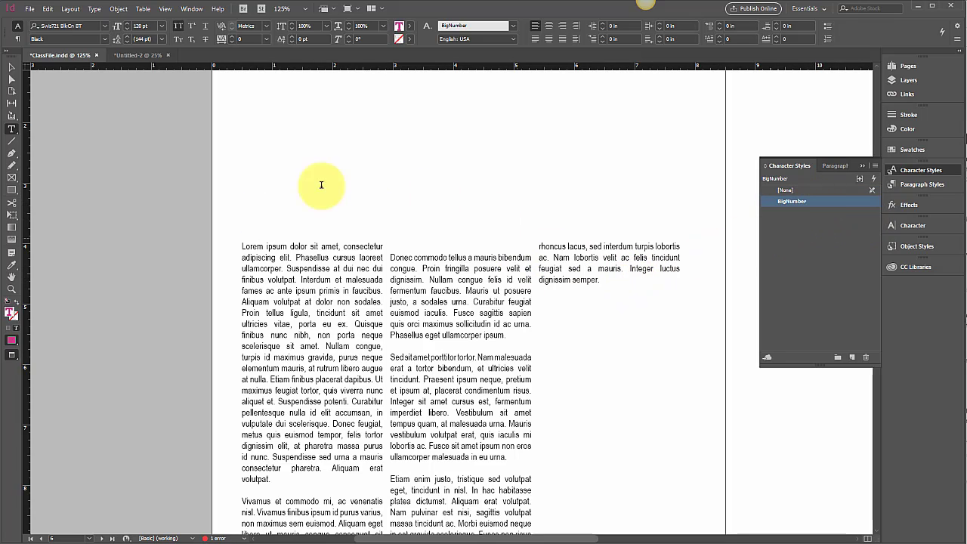
Step: Drag the PROJECT 2 heading frame's top up so the big 2 fits
{"action": "left_click", "coordinate": [11, 67]}
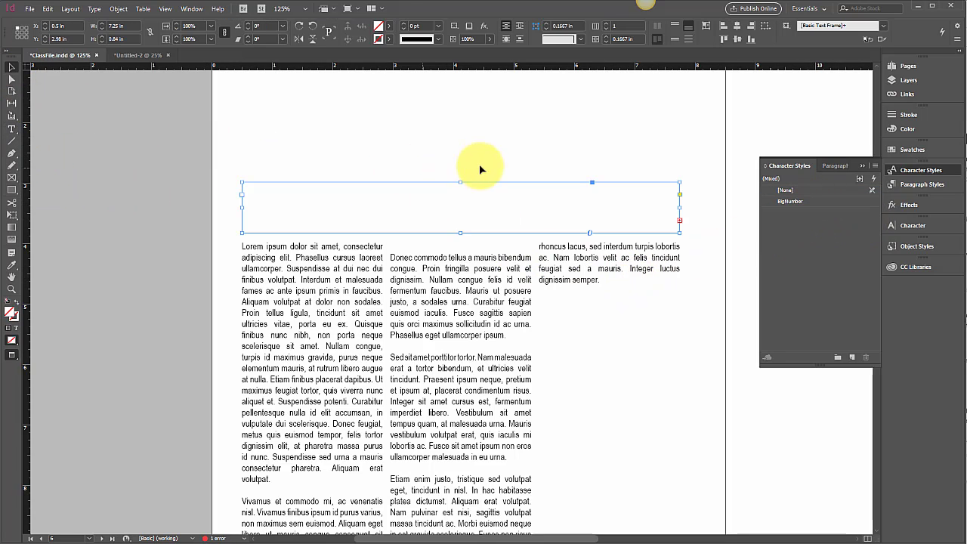
{"action": "left_click_drag", "start_coordinate": [460, 181], "coordinate": [460, 112]}
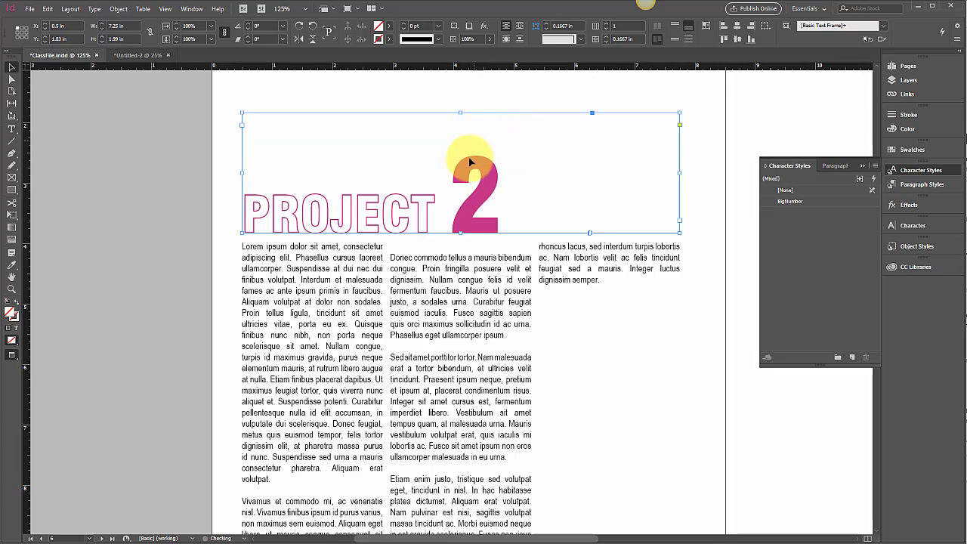
{"action": "left_click", "coordinate": [639, 313]}
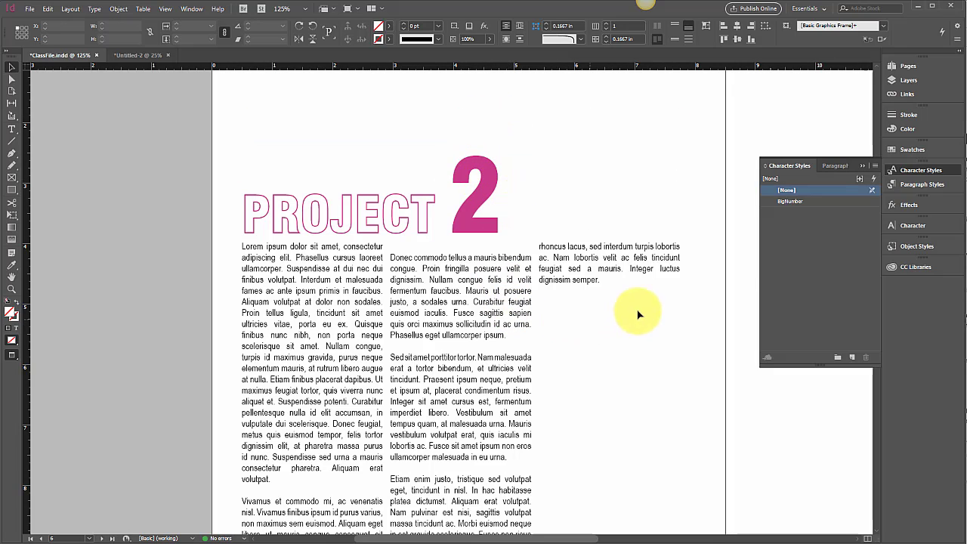
{"action": "left_click", "coordinate": [914, 67]}
Step: On the PROJECT 1 spread, apply the BigNumber style to the big 1
{"action": "double_click", "coordinate": [810, 189]}
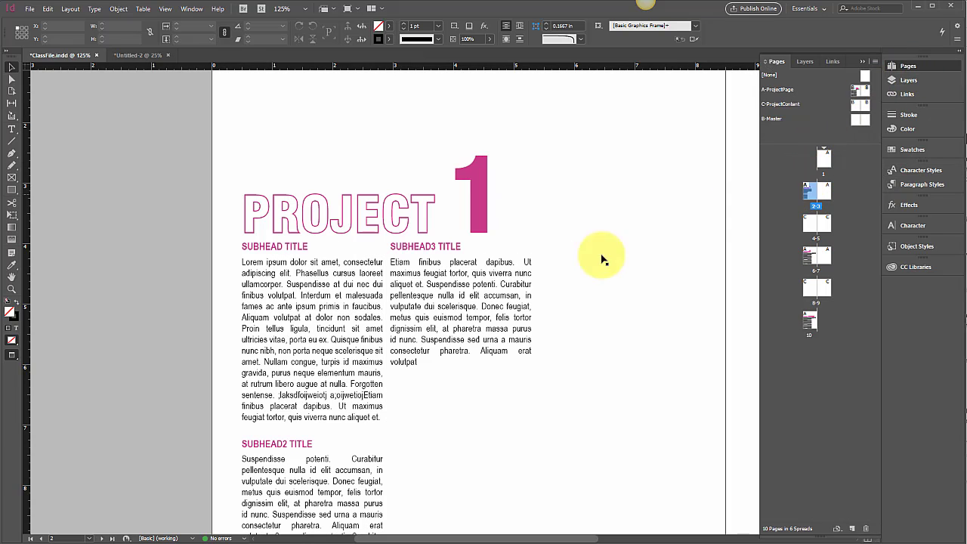
{"action": "double_click", "coordinate": [467, 222]}
{"action": "key", "text": "ctrl+a"}
{"action": "left_click", "coordinate": [489, 204]}
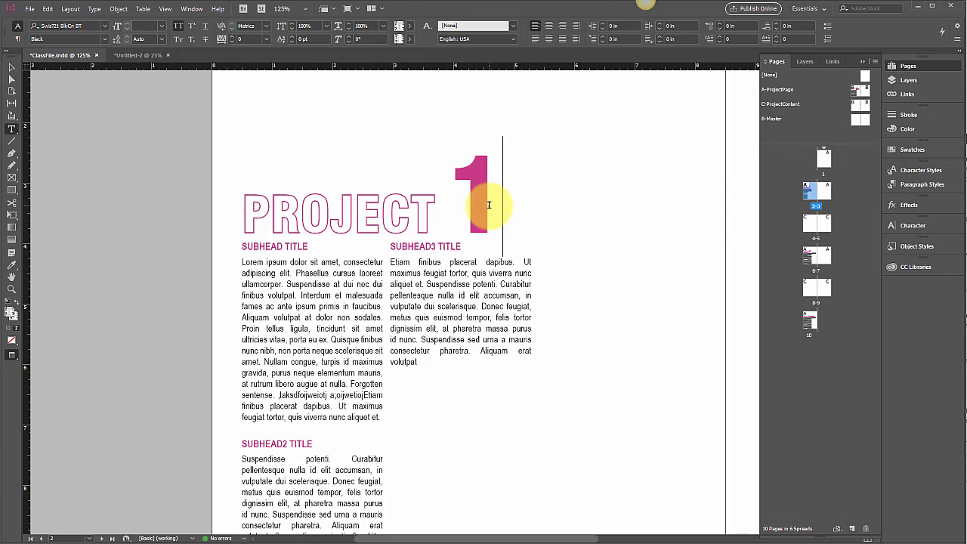
{"action": "double_click", "coordinate": [473, 209]}
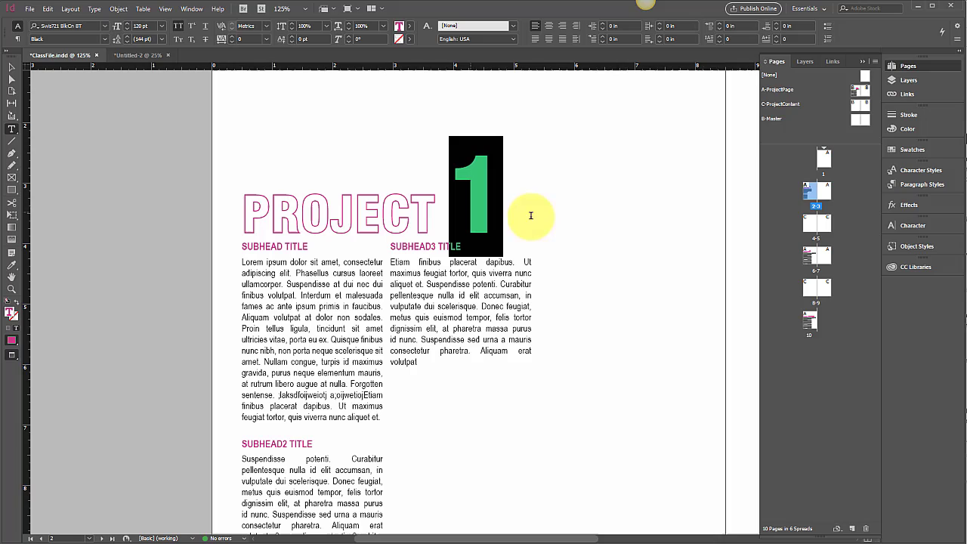
{"action": "left_click", "coordinate": [922, 171]}
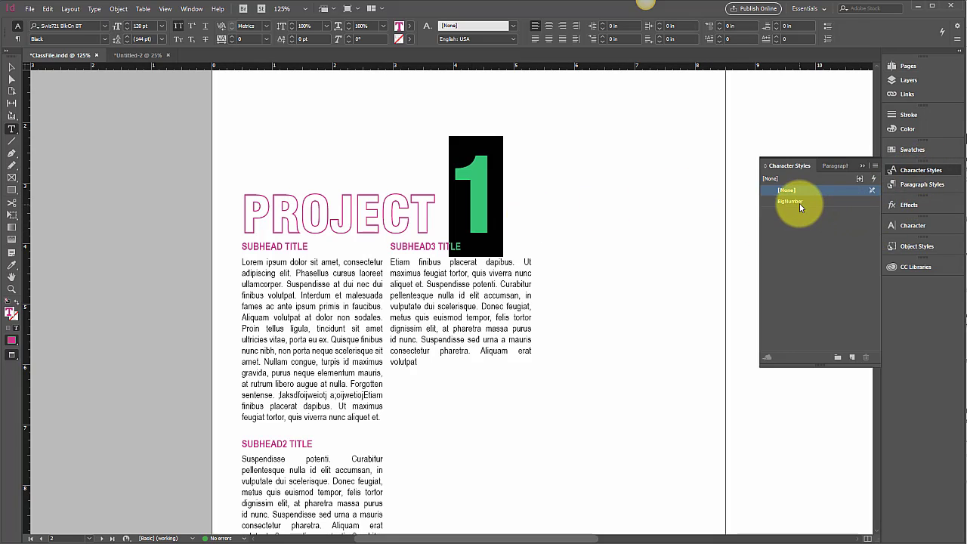
{"action": "left_click", "coordinate": [800, 203]}
{"action": "left_click", "coordinate": [637, 273]}
Step: Navigate through the Pages panel back to the PROJECT 2 page
{"action": "scroll", "coordinate": [627, 280], "scroll_direction": "down", "scroll_amount": 3}
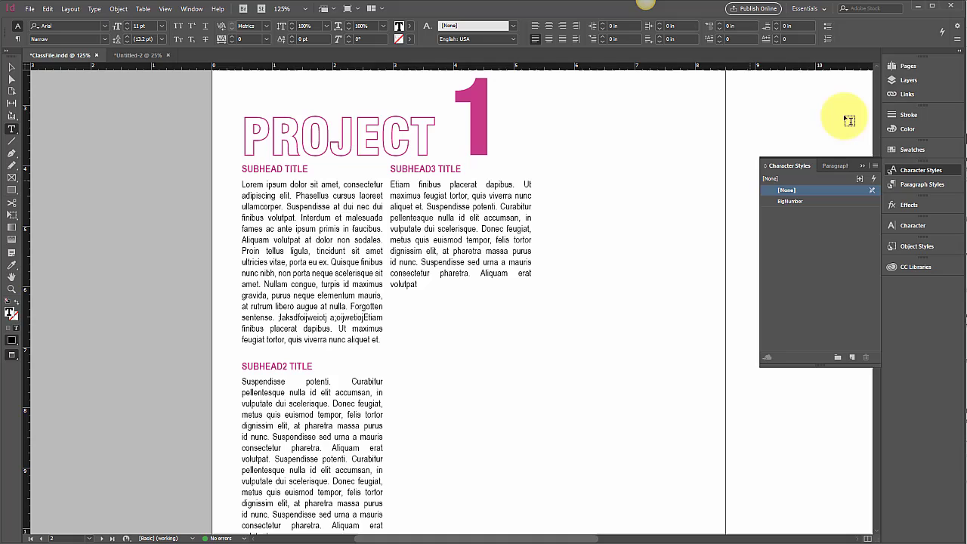
{"action": "left_click", "coordinate": [911, 65]}
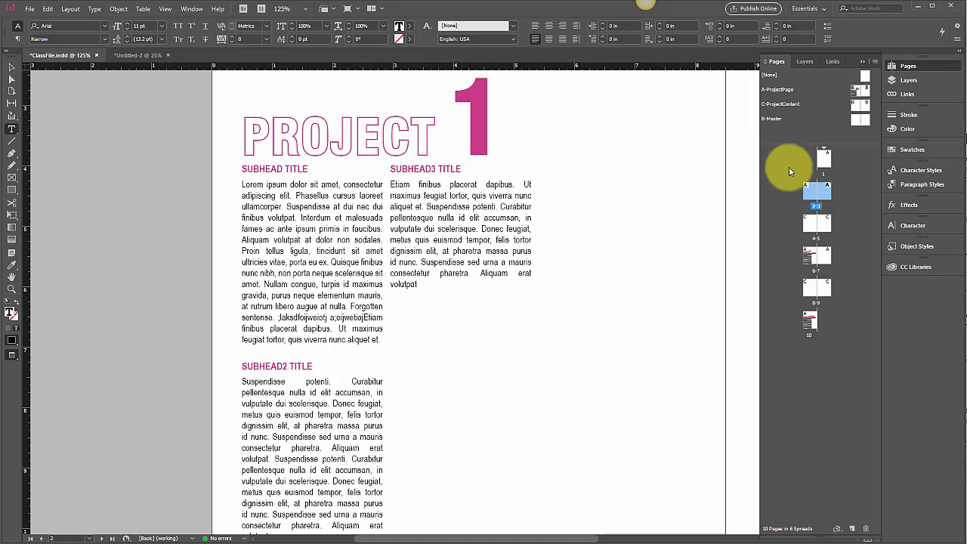
{"action": "double_click", "coordinate": [809, 320]}
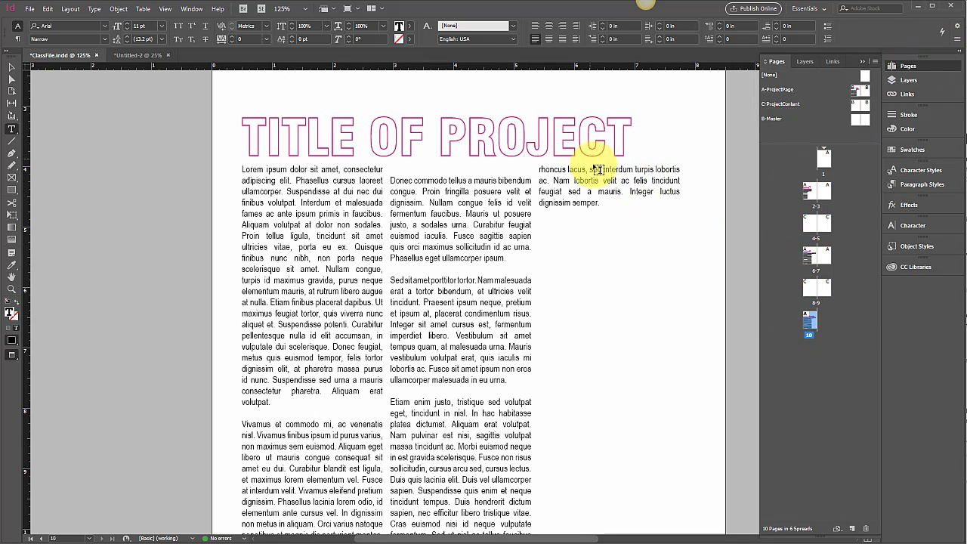
{"action": "double_click", "coordinate": [812, 256]}
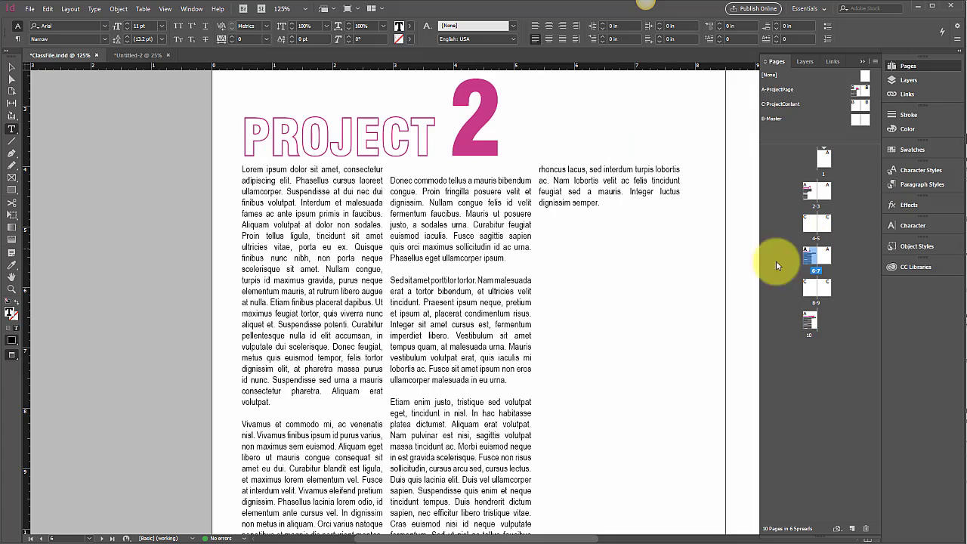
{"action": "scroll", "coordinate": [550, 331], "scroll_direction": "up", "scroll_amount": 5}
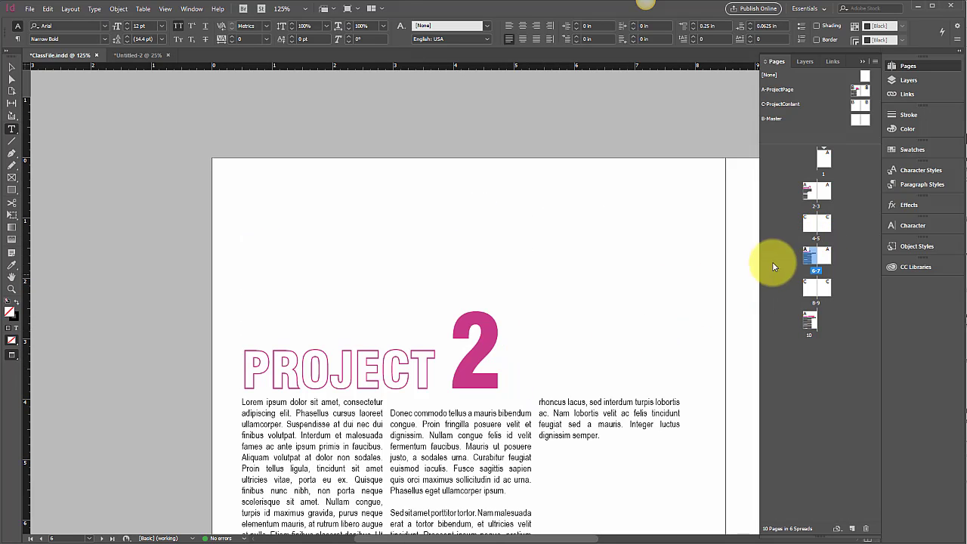
Step: Change the BigNumber style's Basic Character Formats size from 120 pt to 160 pt
{"action": "left_click", "coordinate": [896, 173]}
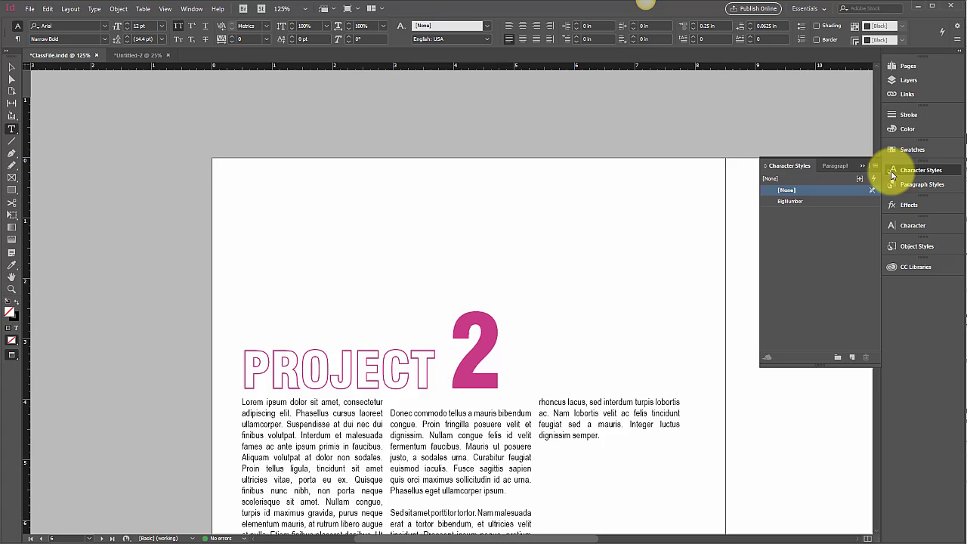
{"action": "left_click", "coordinate": [800, 203]}
{"action": "double_click", "coordinate": [798, 205]}
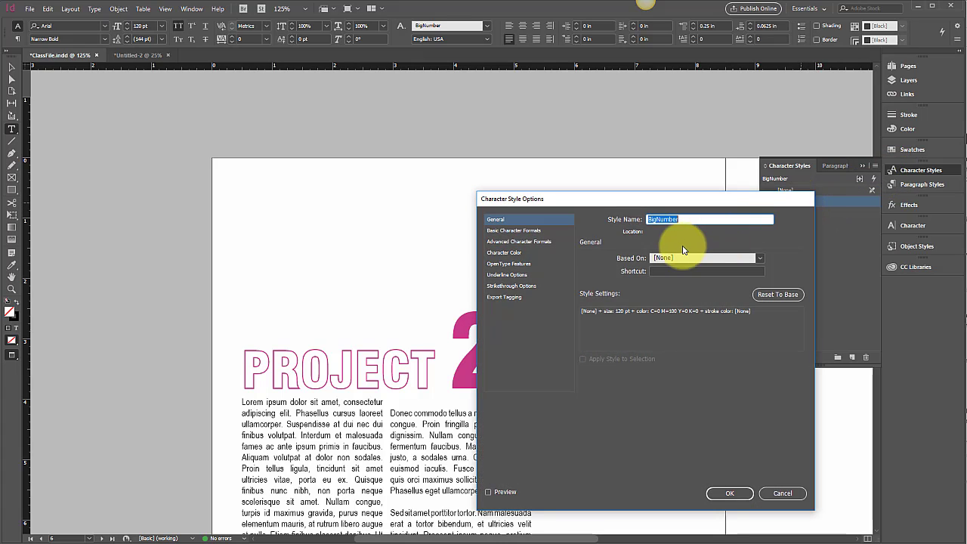
{"action": "left_click", "coordinate": [521, 231]}
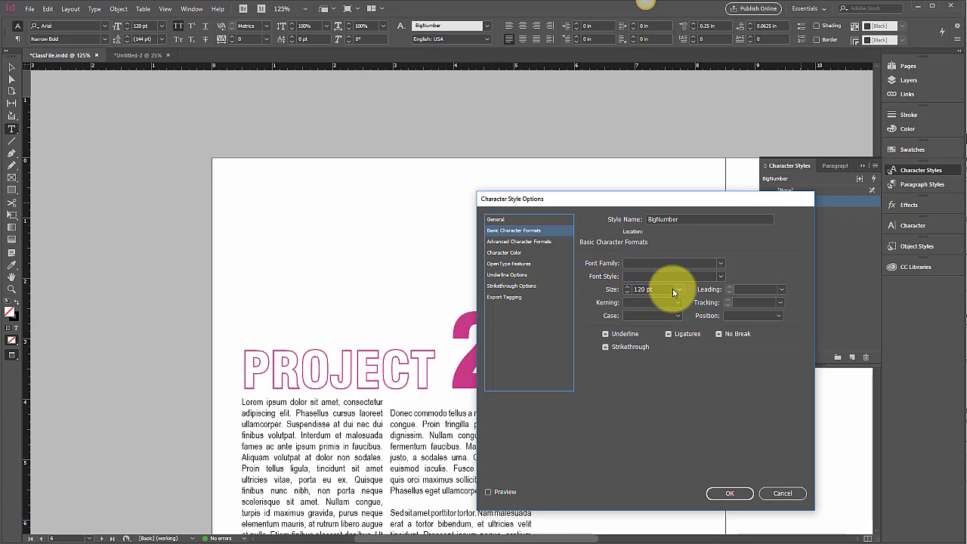
{"action": "triple_click", "coordinate": [653, 290]}
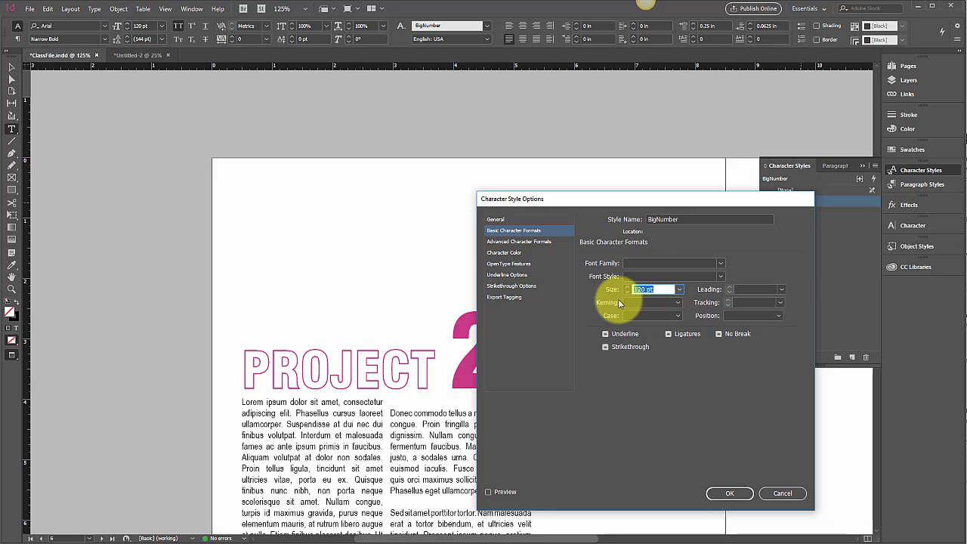
{"action": "type", "text": "160"}
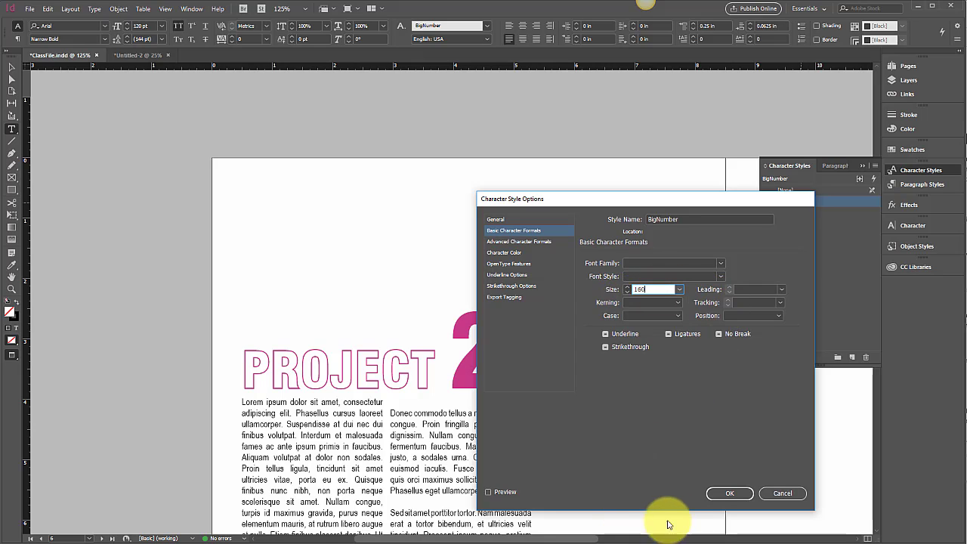
{"action": "left_click", "coordinate": [715, 495]}
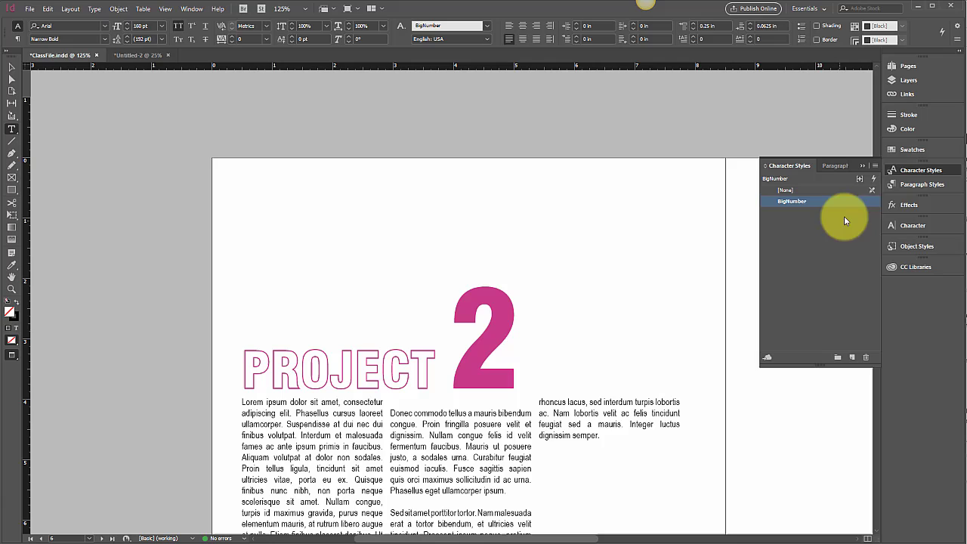
Step: Return to the PROJECT 1 spread, pages 2-3, via the Pages panel
{"action": "left_click", "coordinate": [864, 140]}
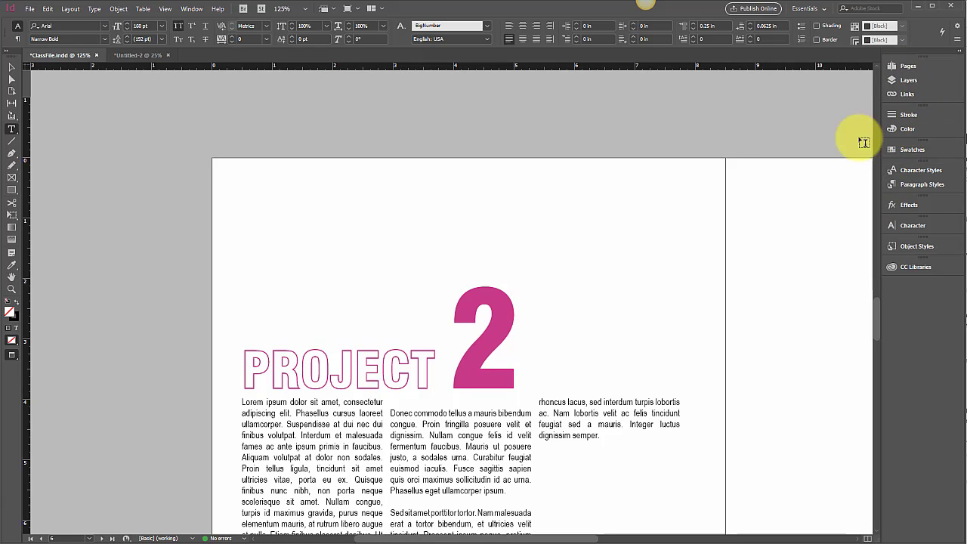
{"action": "left_click", "coordinate": [944, 66]}
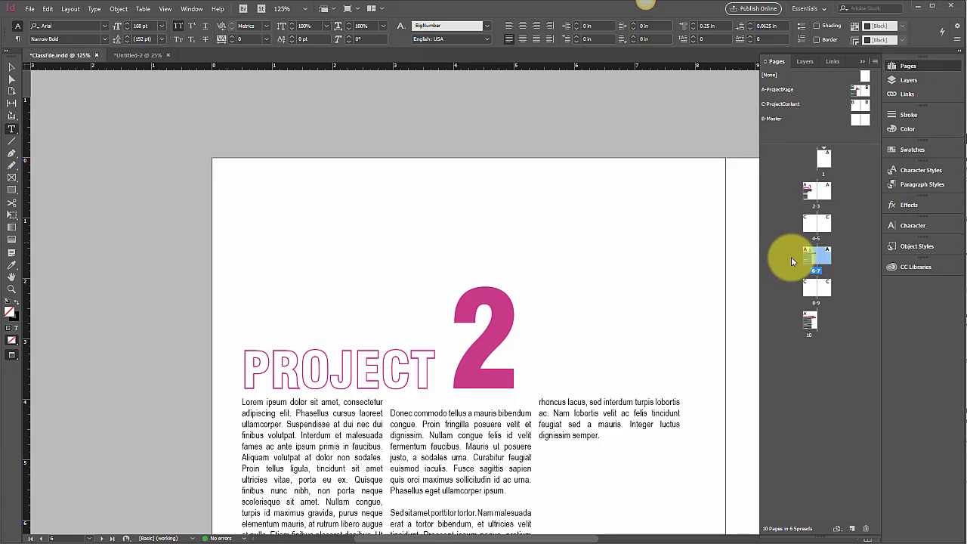
{"action": "double_click", "coordinate": [809, 197]}
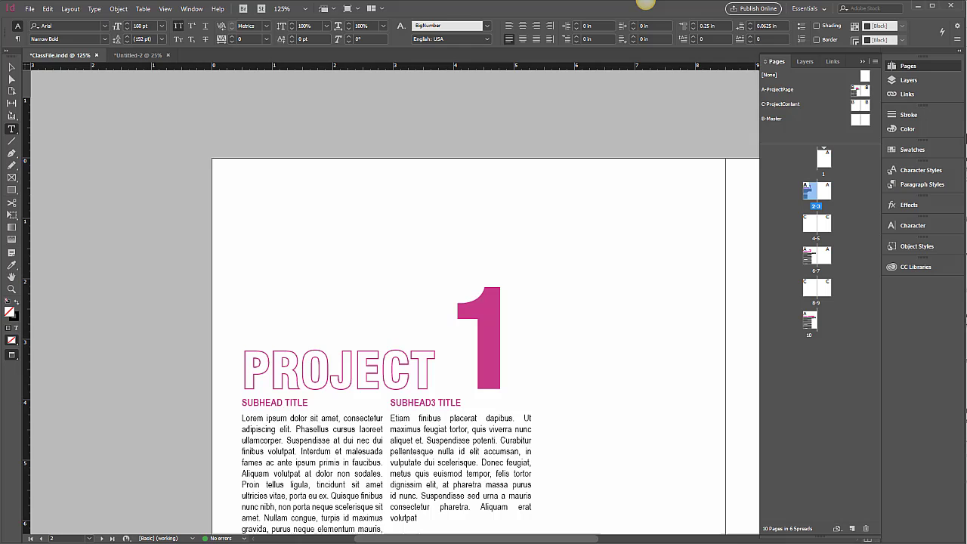
Step: Scroll through the PROJECT 1 body text and test-select a short phrase
{"action": "scroll", "coordinate": [416, 423], "scroll_direction": "down", "scroll_amount": 3}
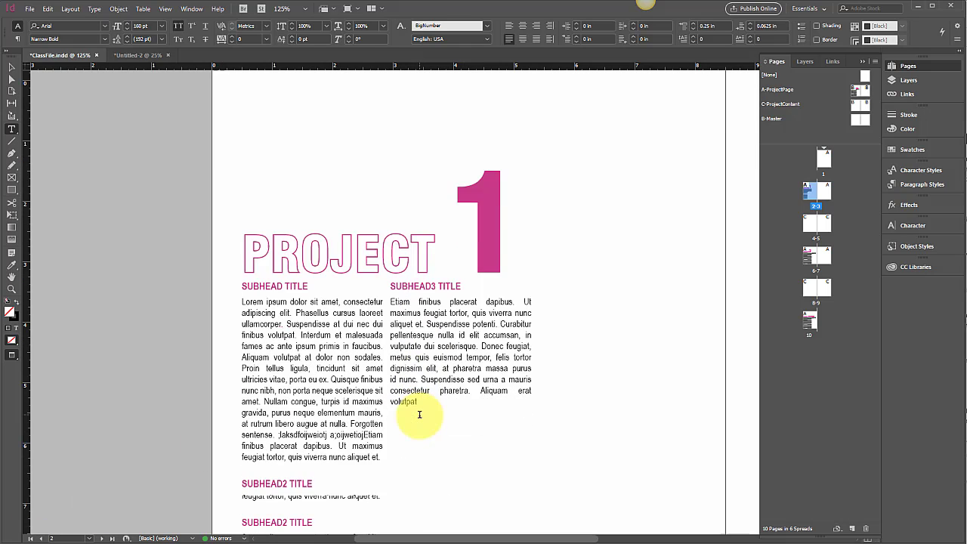
{"action": "scroll", "coordinate": [416, 412], "scroll_direction": "down", "scroll_amount": 3}
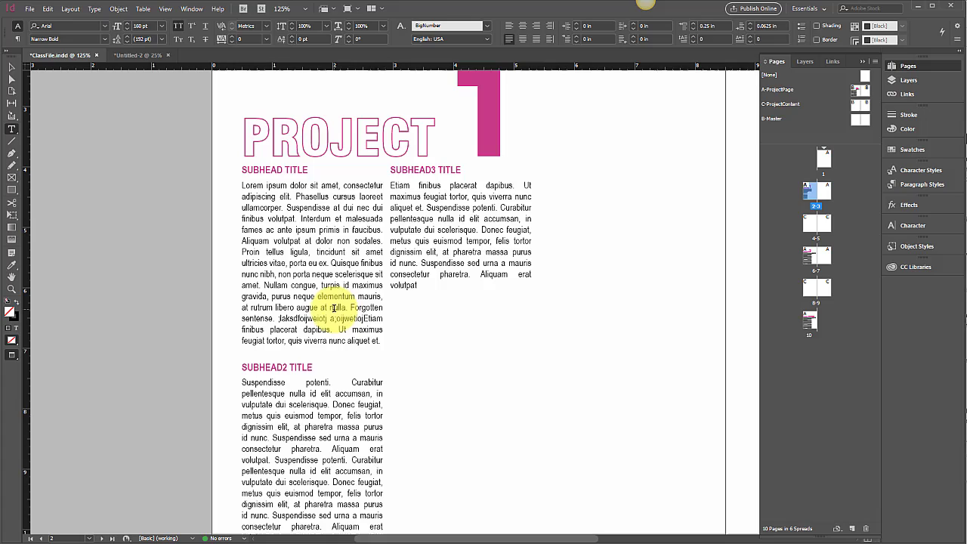
{"action": "scroll", "coordinate": [333, 308], "scroll_direction": "down", "scroll_amount": 10}
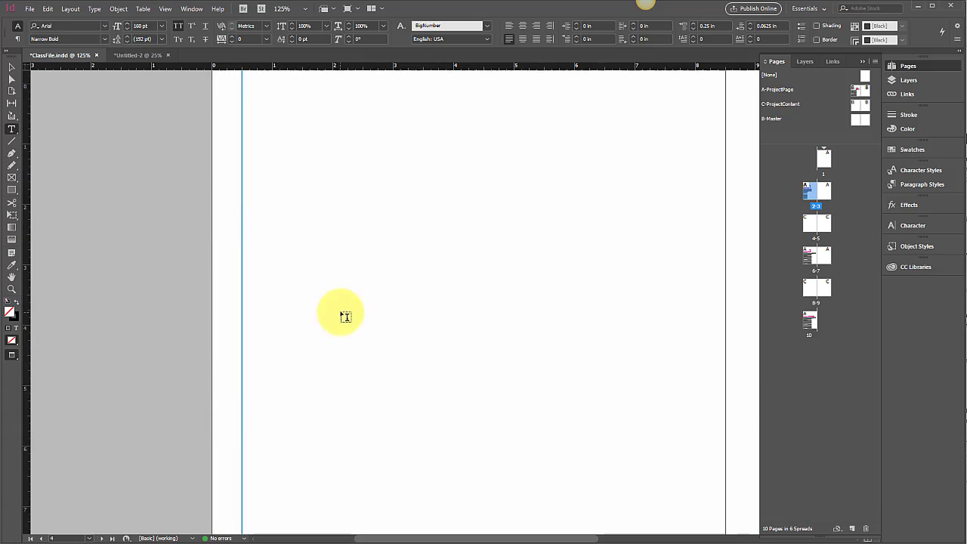
{"action": "scroll", "coordinate": [345, 316], "scroll_direction": "down", "scroll_amount": 10}
{"action": "scroll", "coordinate": [345, 319], "scroll_direction": "up", "scroll_amount": 2}
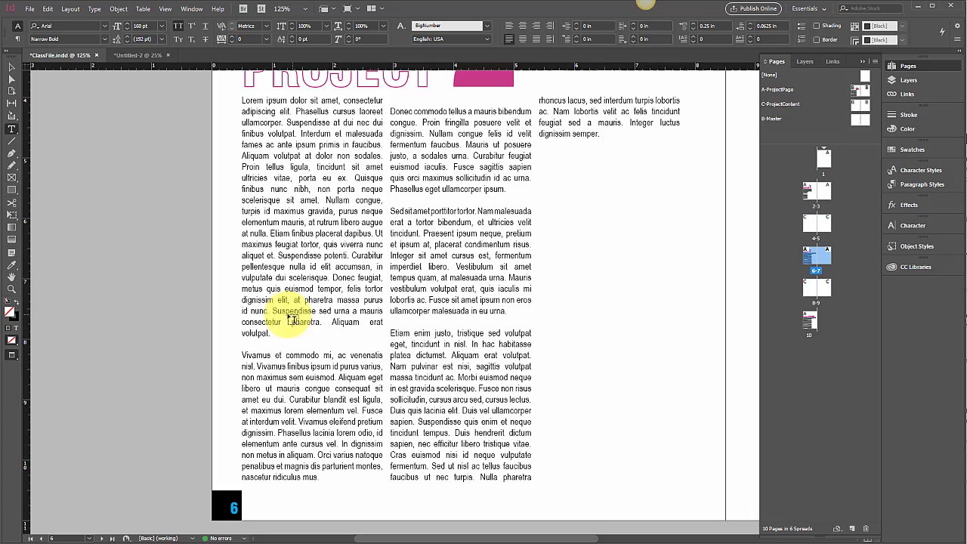
{"action": "left_click_drag", "start_coordinate": [357, 312], "coordinate": [308, 313]}
{"action": "left_click", "coordinate": [263, 320]}
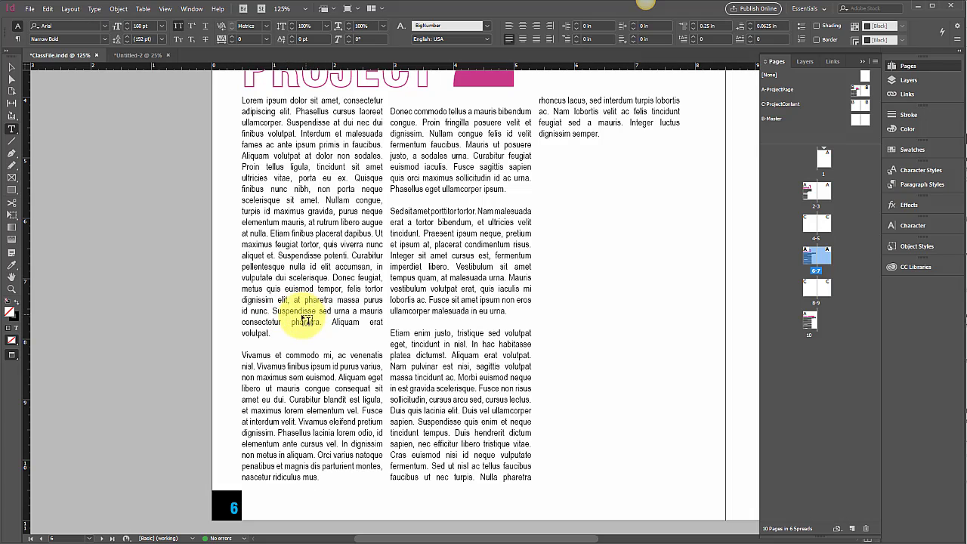
{"action": "left_click", "coordinate": [12, 67]}
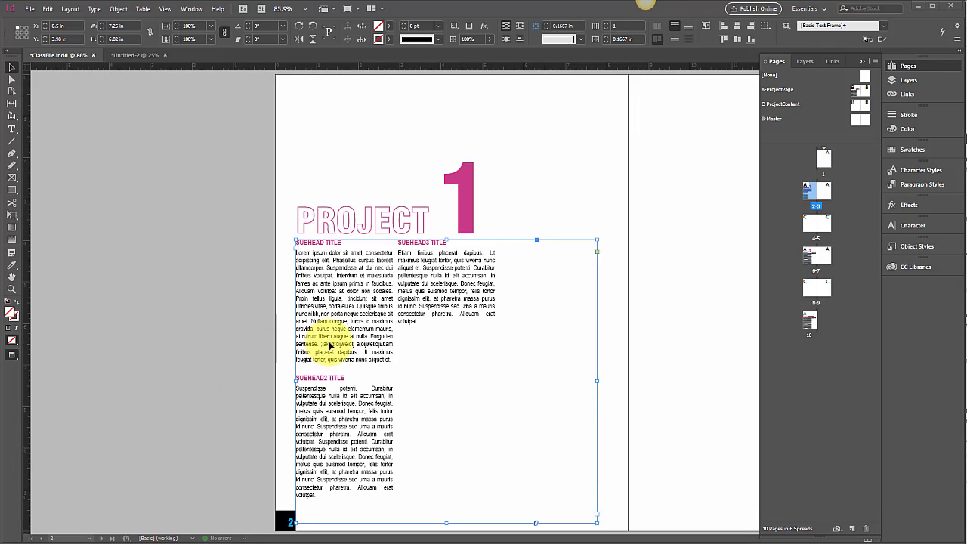
Step: Color the word maximus in the first body column cyan
{"action": "double_click", "coordinate": [334, 339]}
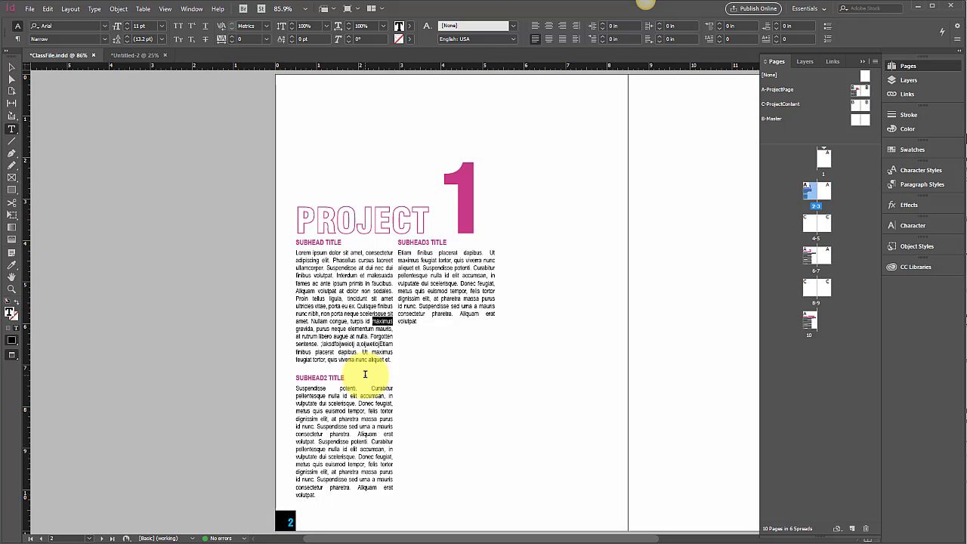
{"action": "scroll", "coordinate": [364, 373], "scroll_direction": "left", "scroll_amount": 3}
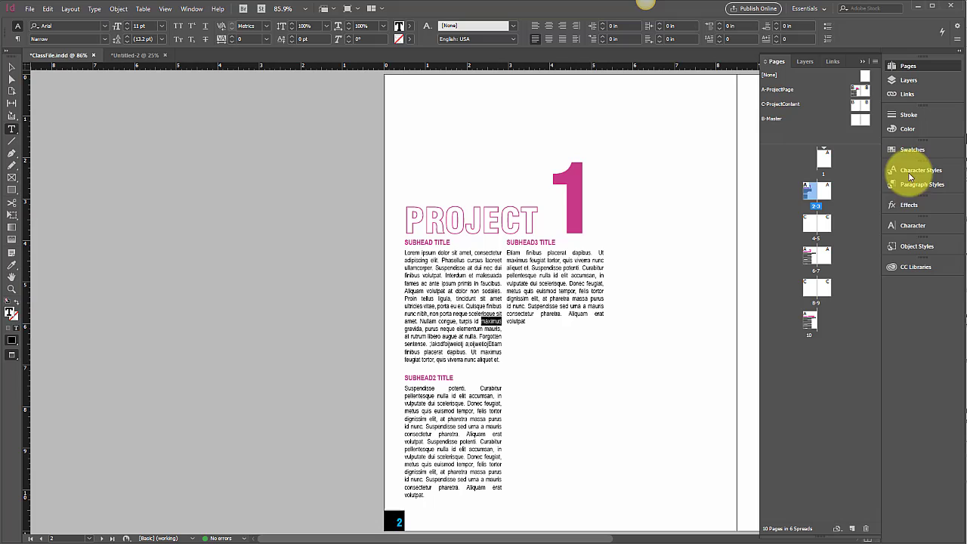
{"action": "left_click", "coordinate": [907, 130]}
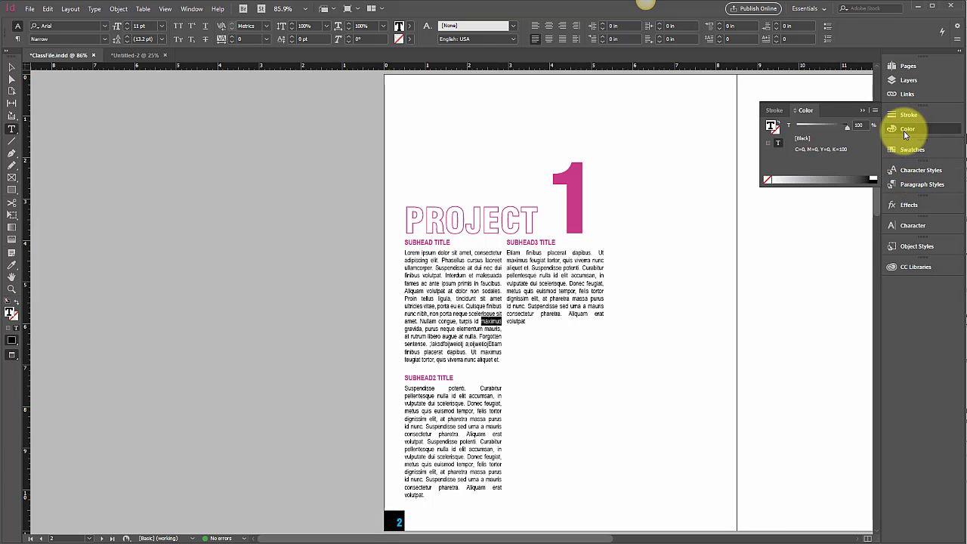
{"action": "left_click", "coordinate": [911, 149]}
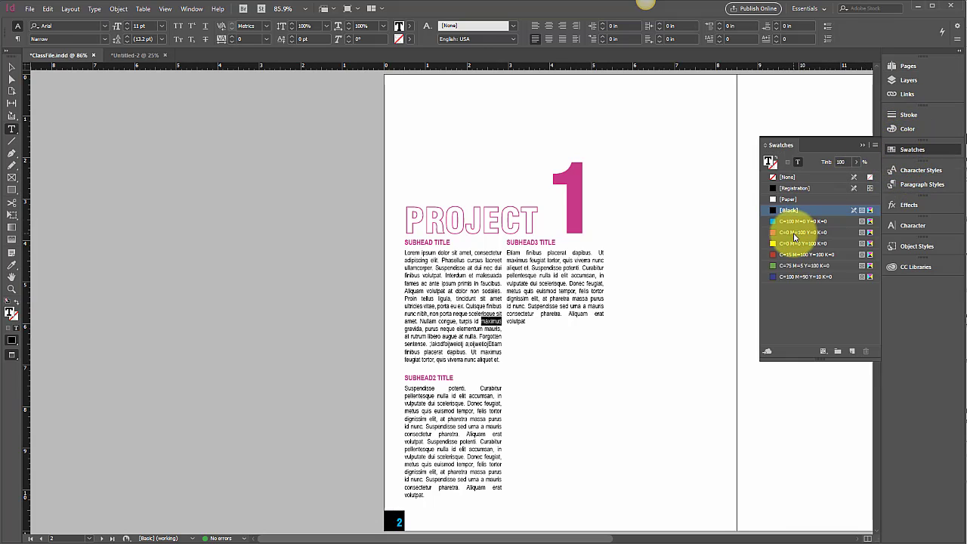
{"action": "left_click", "coordinate": [787, 221]}
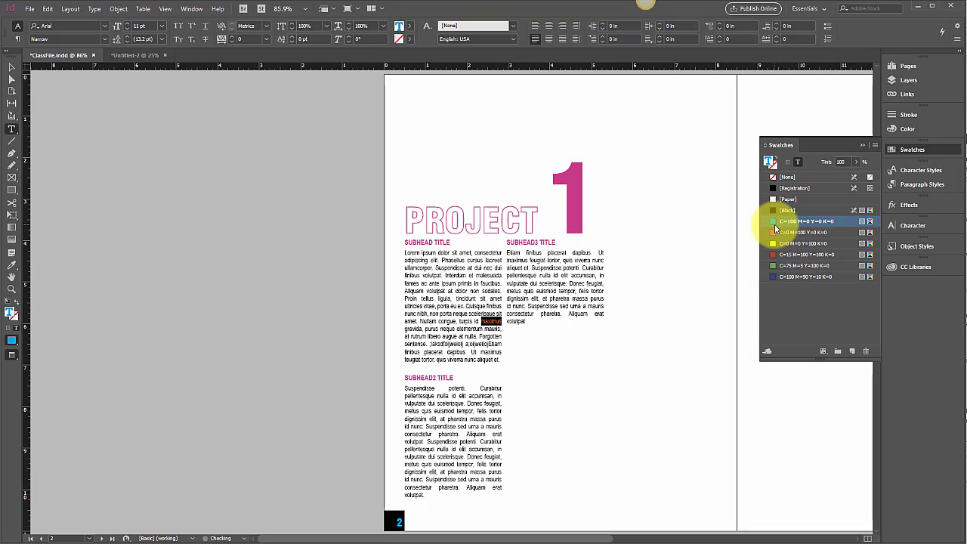
Step: Set maximus to Narrow Bold at 14 pt
{"action": "left_click", "coordinate": [106, 40]}
{"action": "left_click", "coordinate": [61, 70]}
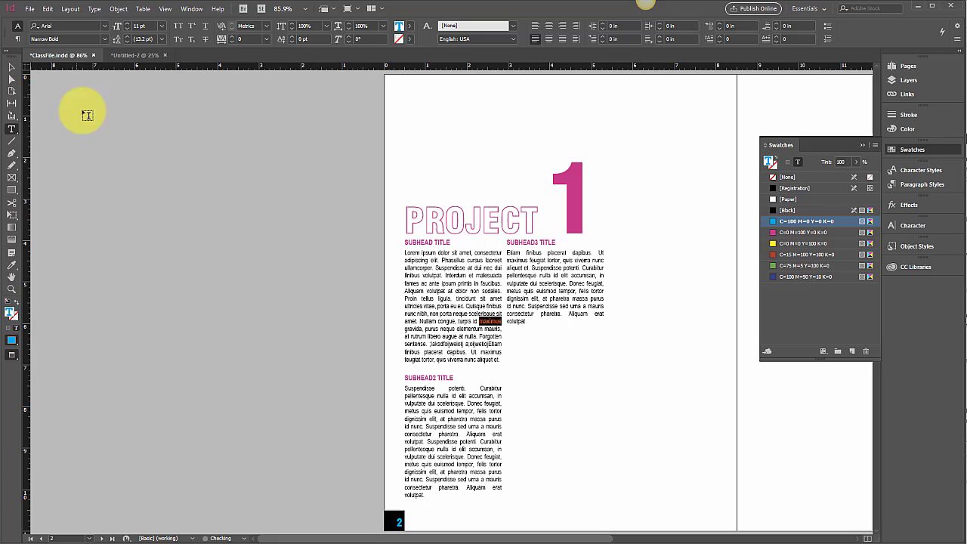
{"action": "left_click", "coordinate": [164, 27]}
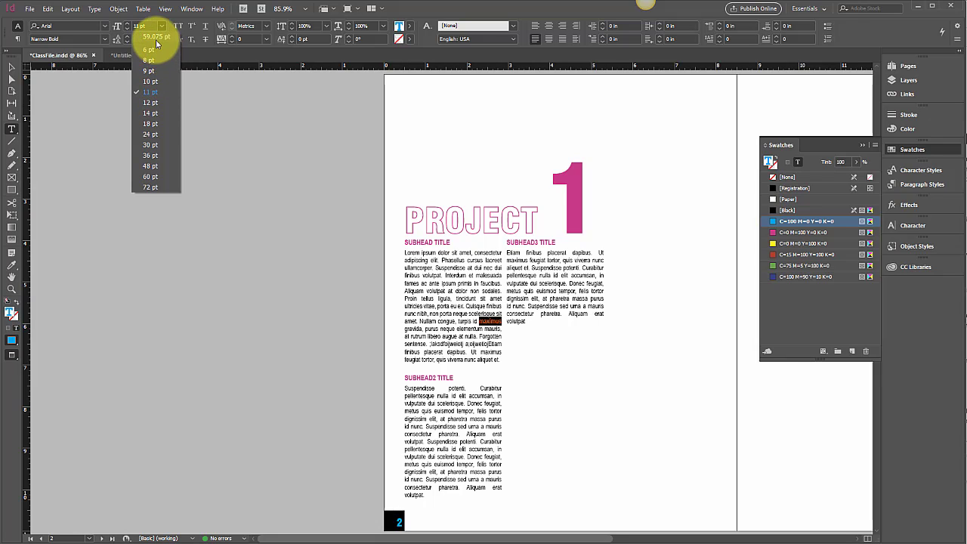
{"action": "left_click", "coordinate": [149, 113]}
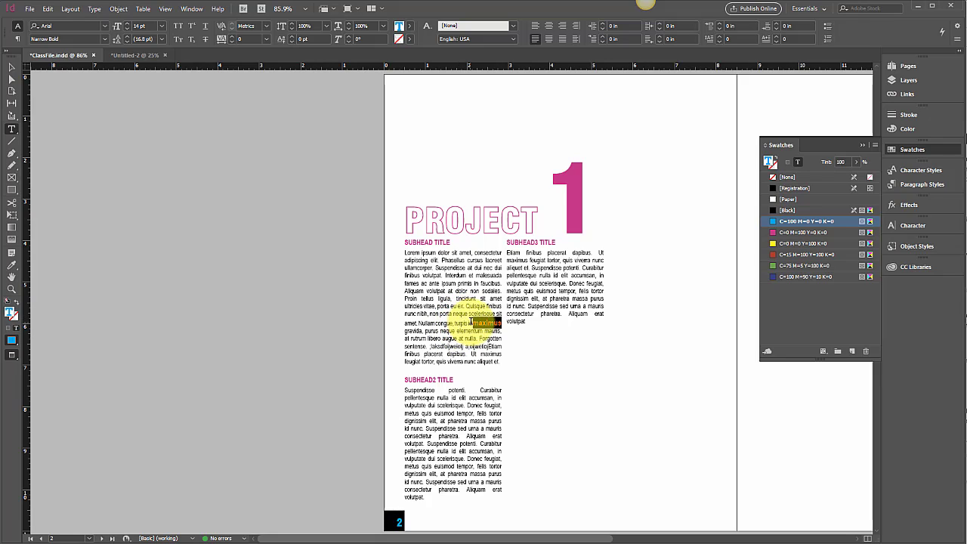
Step: Reset maximus to 11 pt, then set it to 14 pt again
{"action": "left_click", "coordinate": [161, 26]}
{"action": "left_click", "coordinate": [148, 97]}
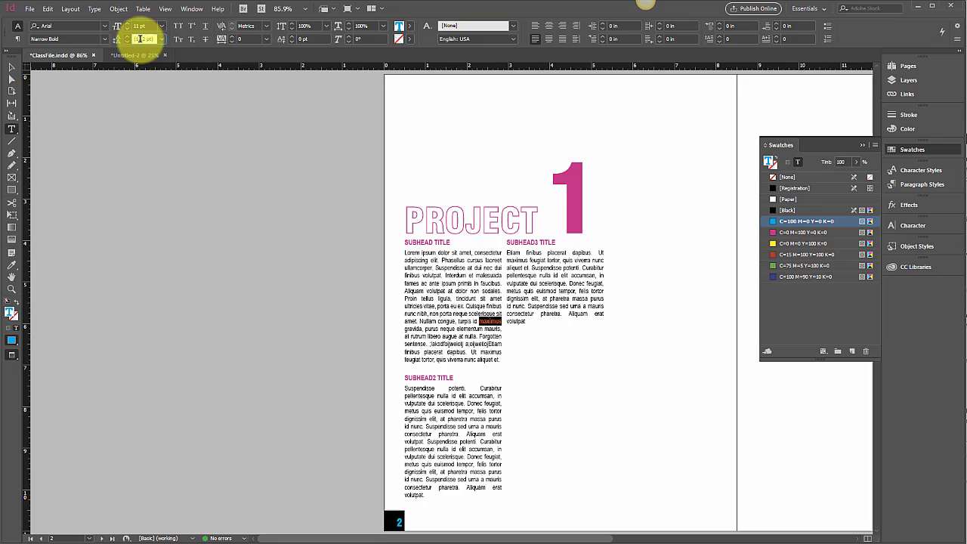
{"action": "left_click_drag", "start_coordinate": [135, 39], "coordinate": [162, 38]}
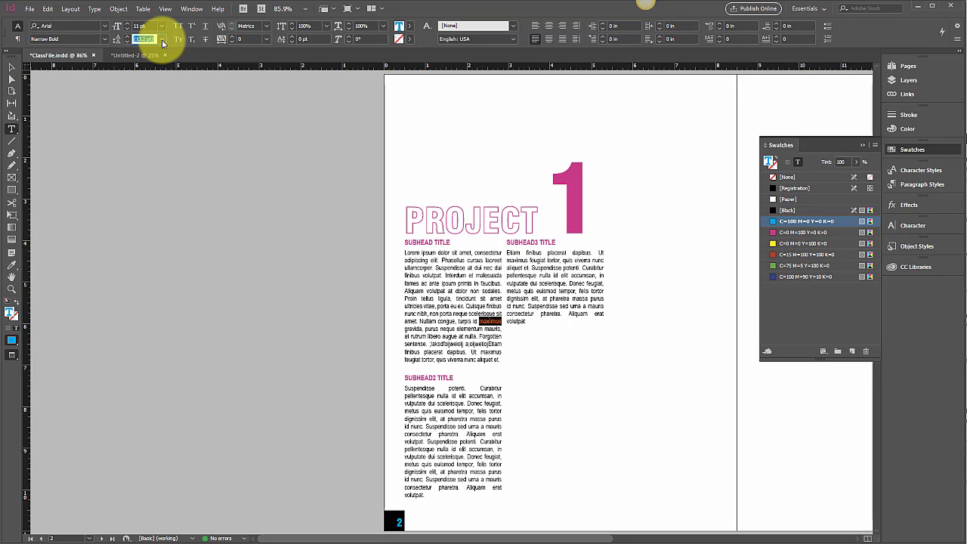
{"action": "left_click", "coordinate": [161, 26]}
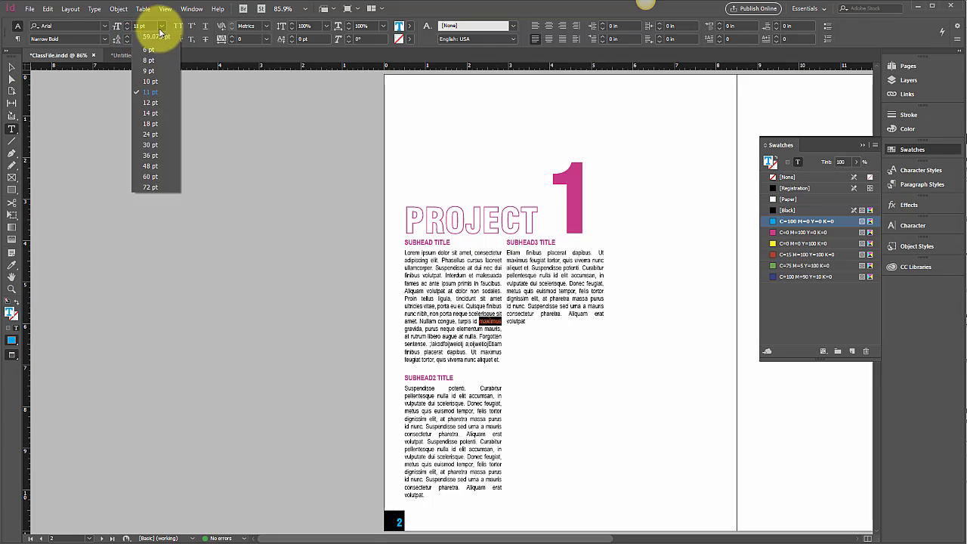
{"action": "left_click", "coordinate": [145, 118]}
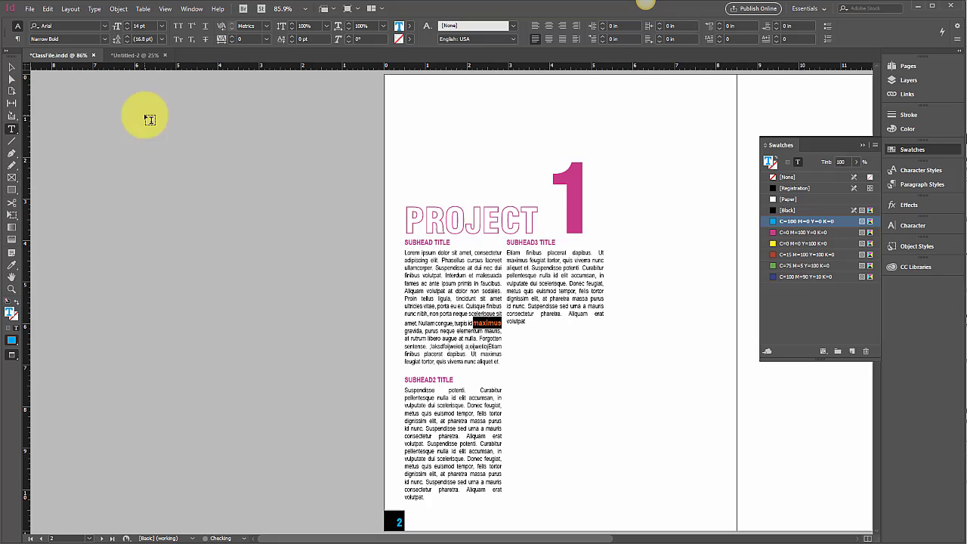
{"action": "left_click", "coordinate": [161, 27]}
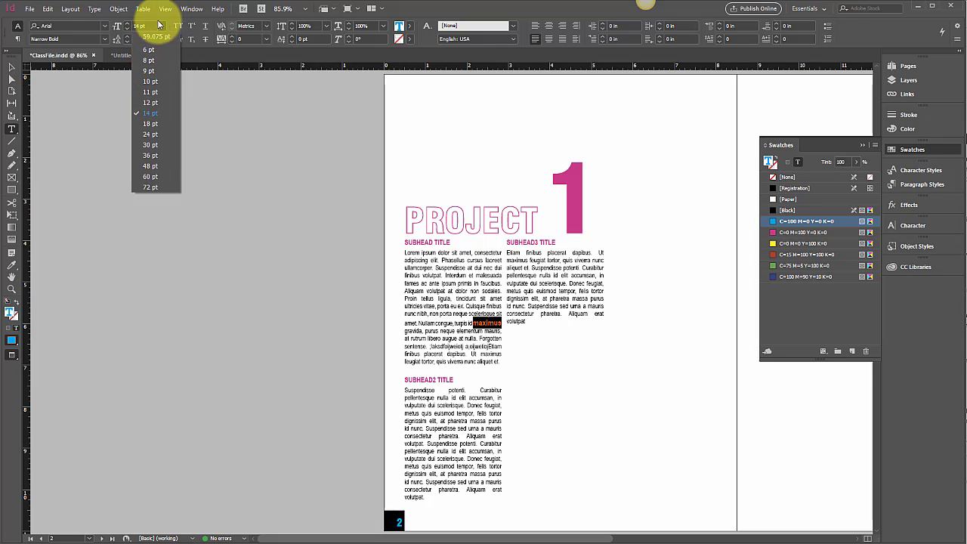
{"action": "left_click", "coordinate": [171, 21]}
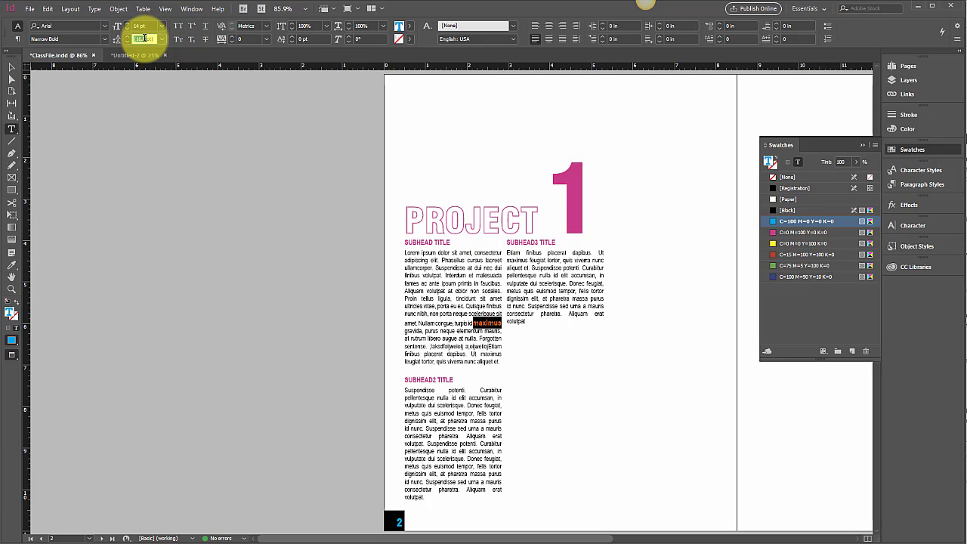
Step: Cancel the accidental document close and restore maximus's leading to 13.2 pt
{"action": "key", "text": "ctrl+w"}
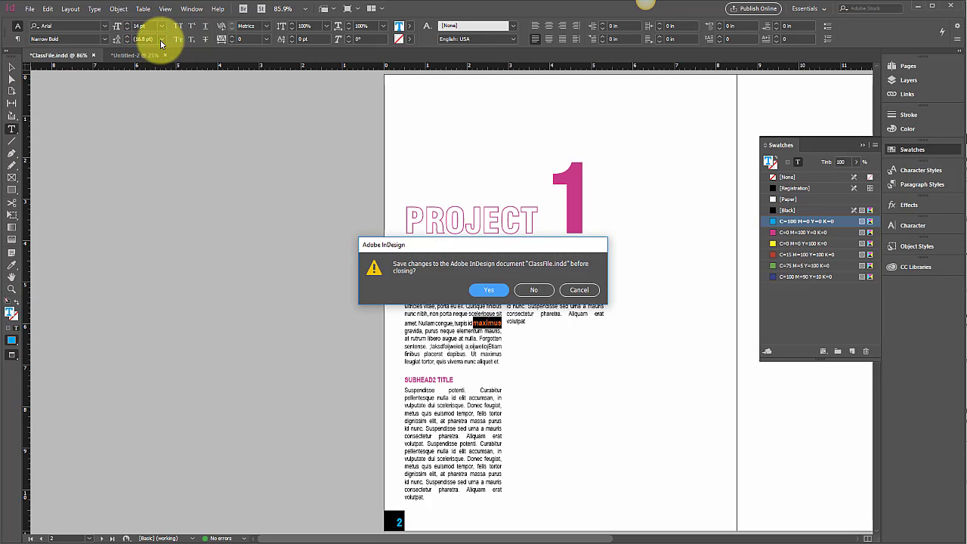
{"action": "left_click", "coordinate": [576, 290]}
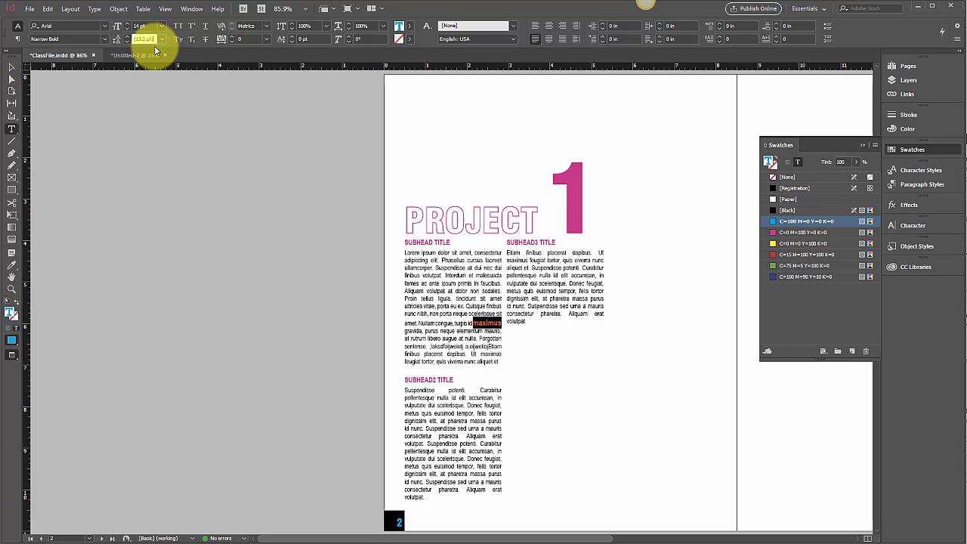
{"action": "key", "text": "Return"}
{"action": "left_click", "coordinate": [362, 287]}
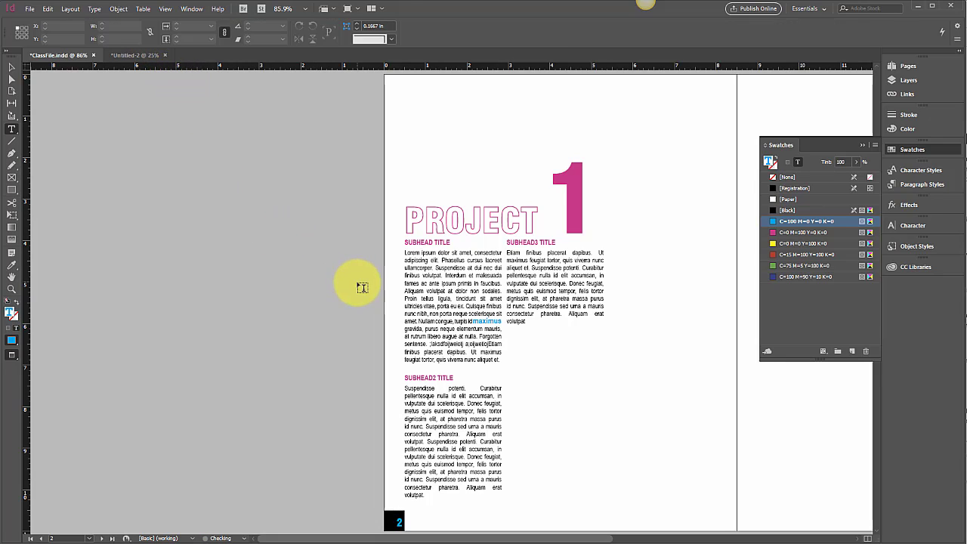
Step: Reapply cyan to maximus and save its look as a new 'Highlighted' character style
{"action": "double_click", "coordinate": [487, 321]}
{"action": "left_click", "coordinate": [805, 221]}
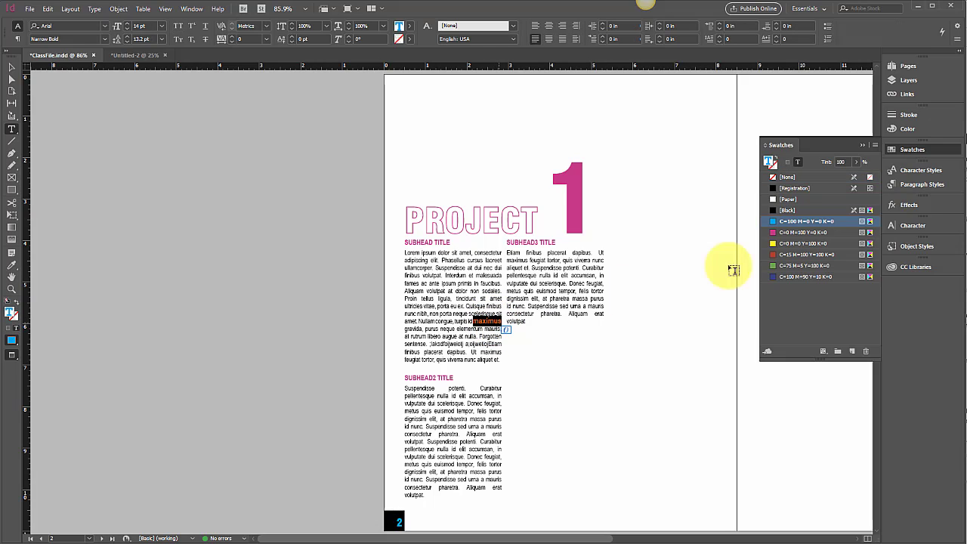
{"action": "left_click", "coordinate": [910, 173]}
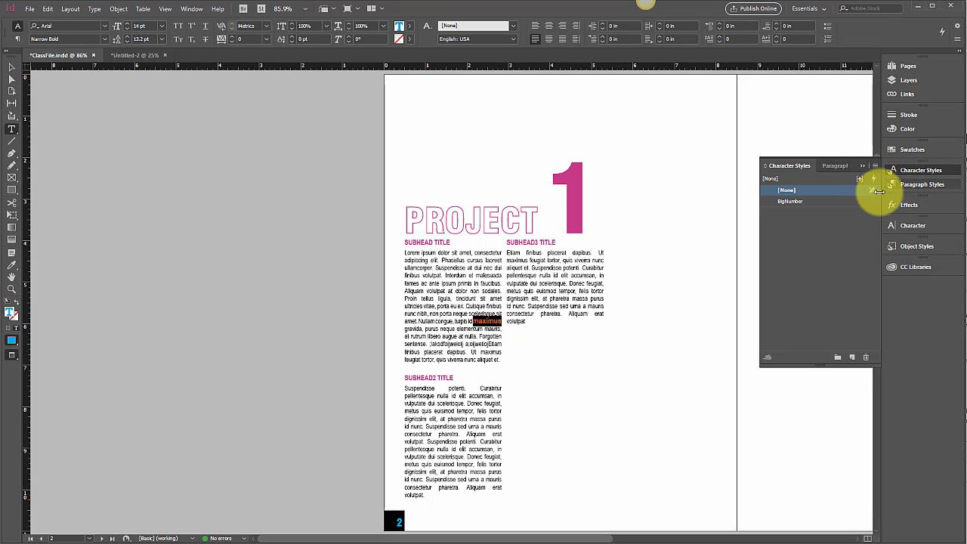
{"action": "left_click", "coordinate": [876, 167]}
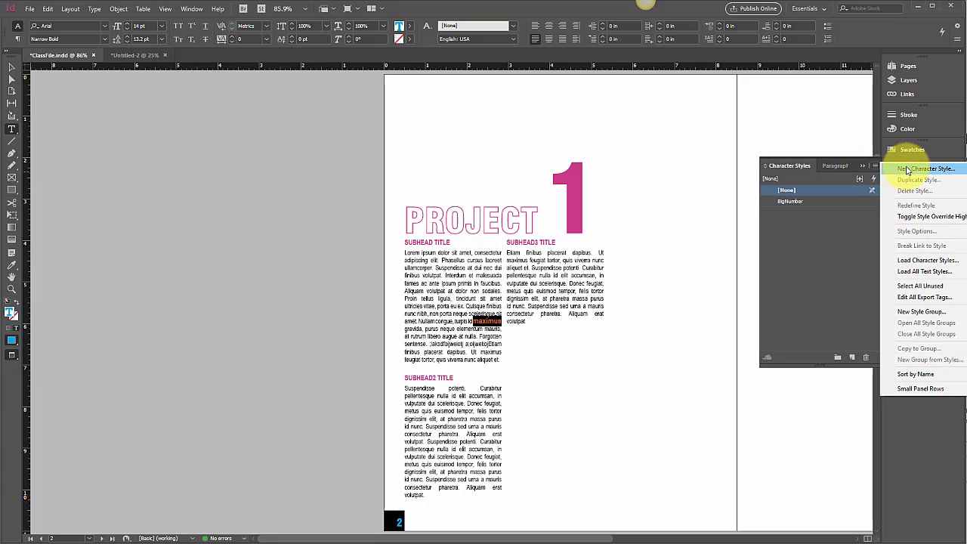
{"action": "left_click", "coordinate": [907, 169]}
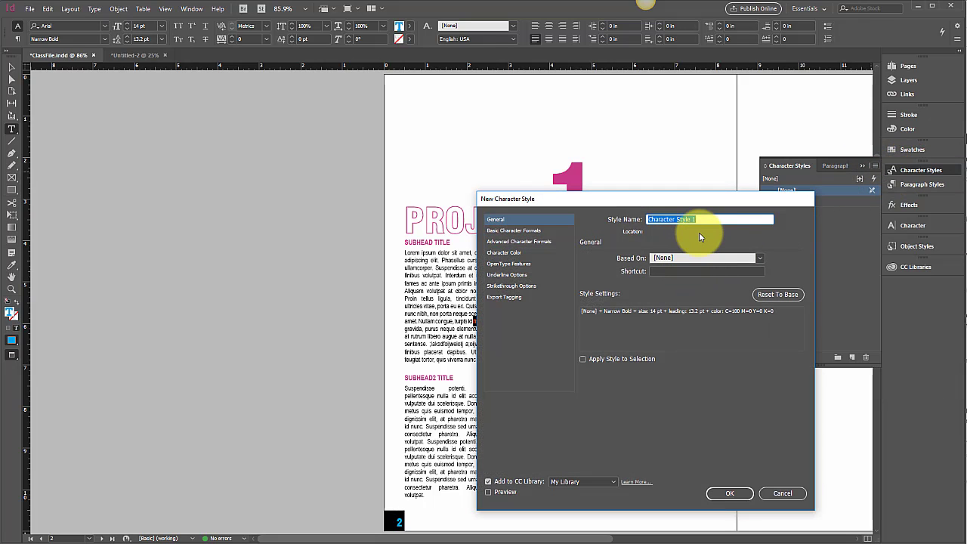
{"action": "type", "text": "Empah"}
{"action": "key", "text": "BackSpace"}
{"action": "key", "text": "BackSpace"}
{"action": "key", "text": "BackSpace"}
{"action": "key", "text": "BackSpace"}
{"action": "key", "text": "BackSpace"}
{"action": "key", "text": "BackSpace"}
{"action": "type", "text": "Highlig"}
{"action": "left_click", "coordinate": [730, 493]}
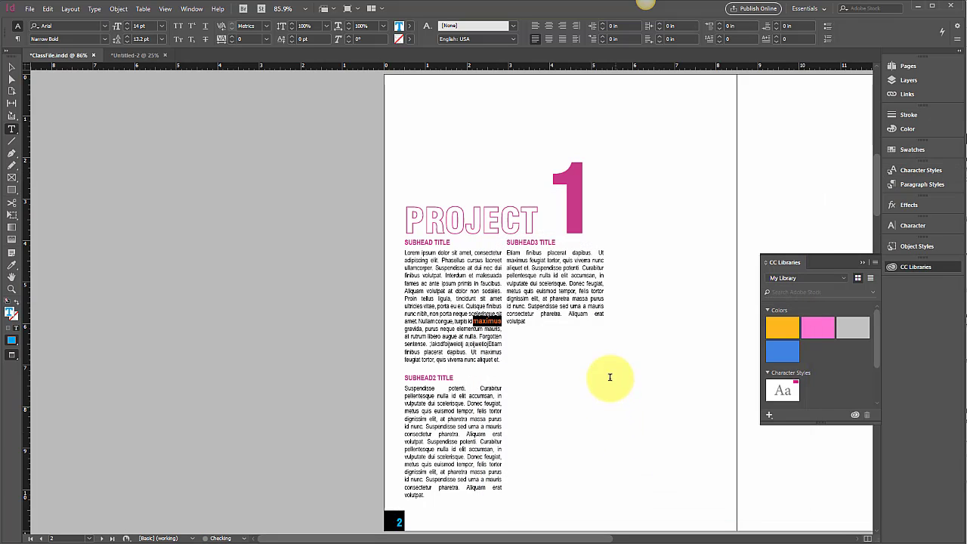
Step: Apply the Highlighted character style to maximus, Curabitur, Suspendisse and 'turpis id maximus'
{"action": "left_click", "coordinate": [919, 171]}
{"action": "left_click", "coordinate": [790, 202]}
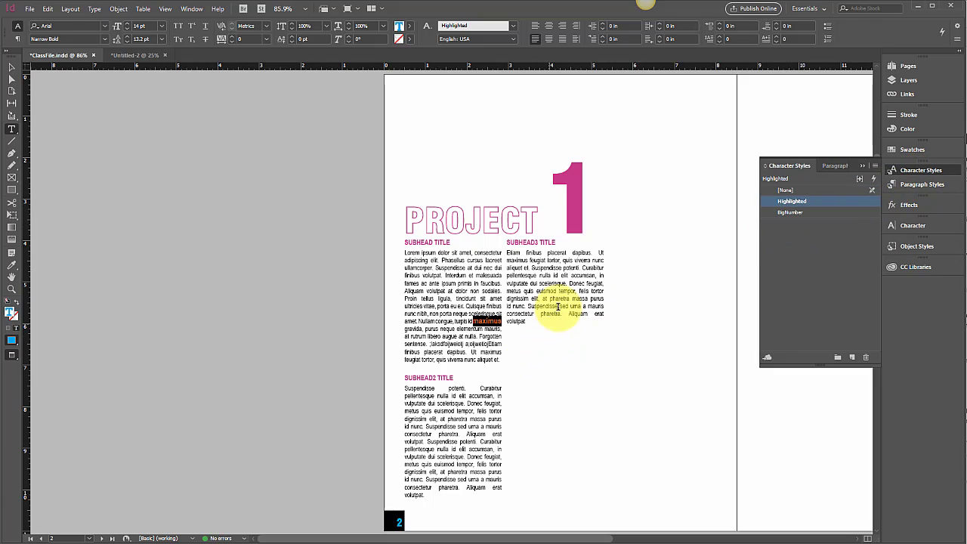
{"action": "left_click", "coordinate": [575, 283]}
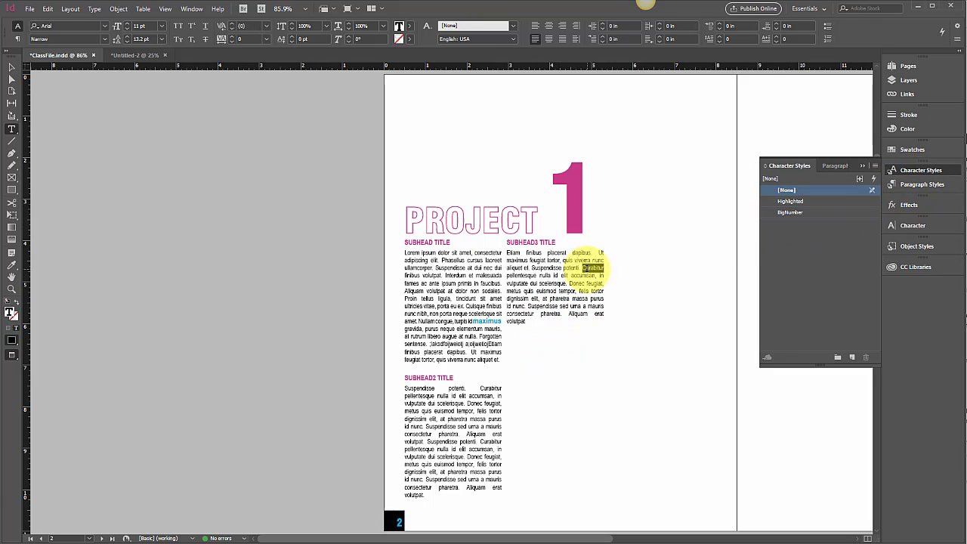
{"action": "left_click", "coordinate": [790, 202]}
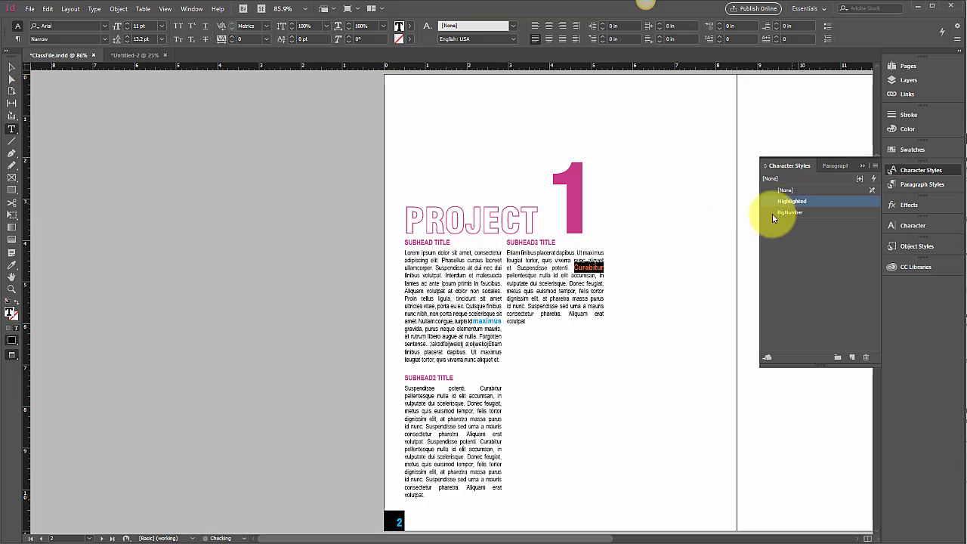
{"action": "left_click", "coordinate": [443, 454]}
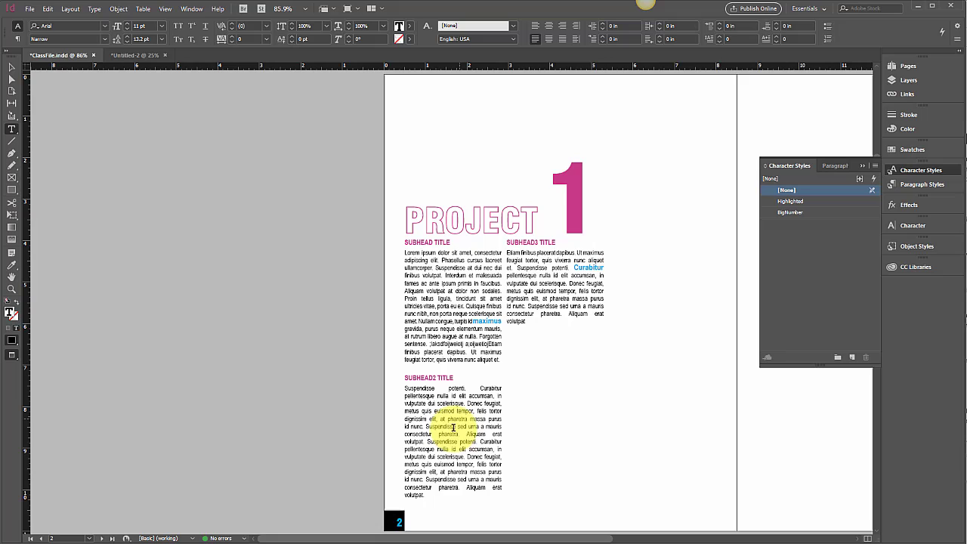
{"action": "double_click", "coordinate": [442, 441]}
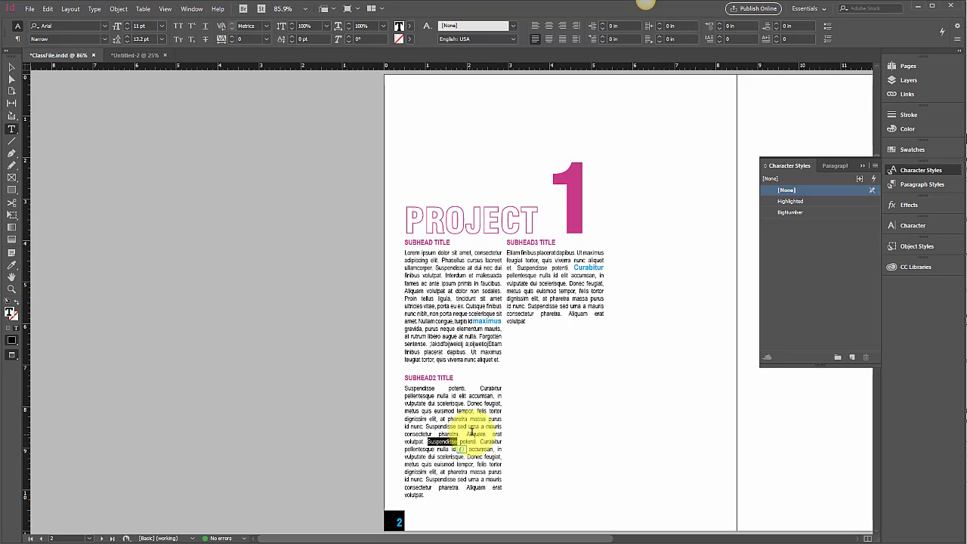
{"action": "left_click", "coordinate": [781, 200]}
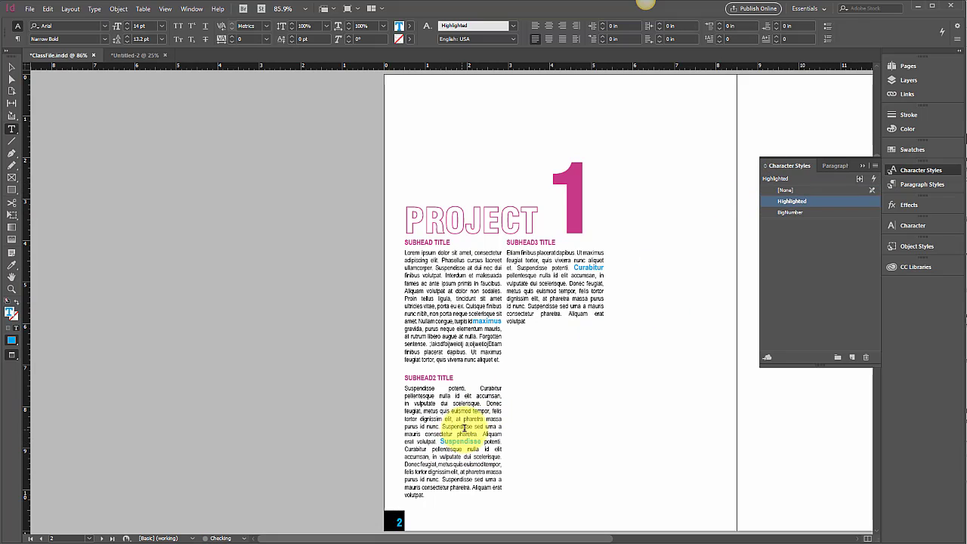
{"action": "left_click", "coordinate": [484, 422]}
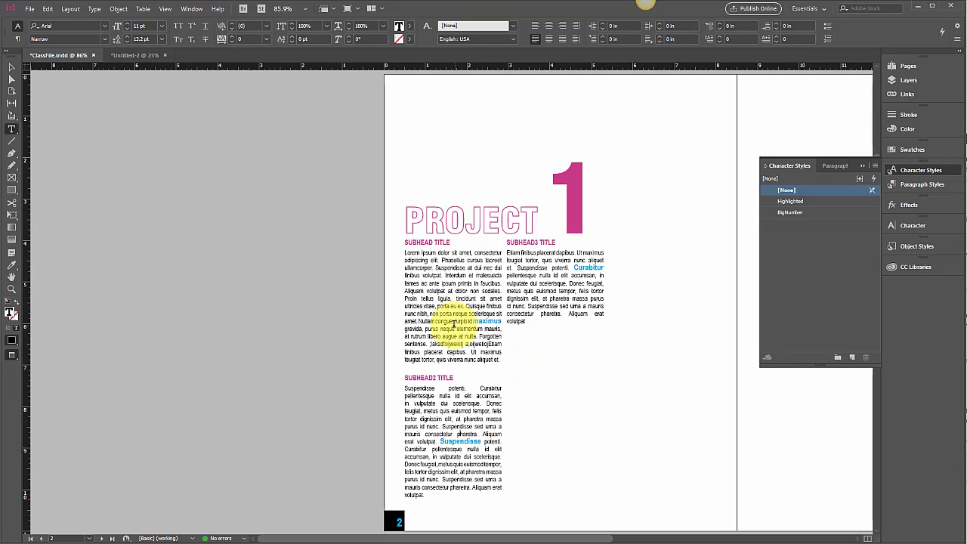
{"action": "left_click_drag", "start_coordinate": [455, 321], "coordinate": [498, 321]}
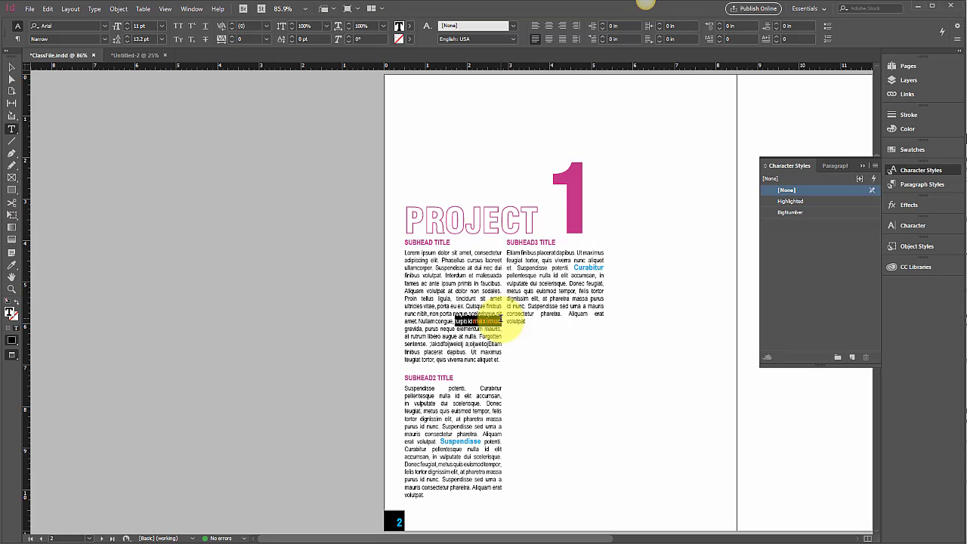
{"action": "left_click", "coordinate": [810, 201]}
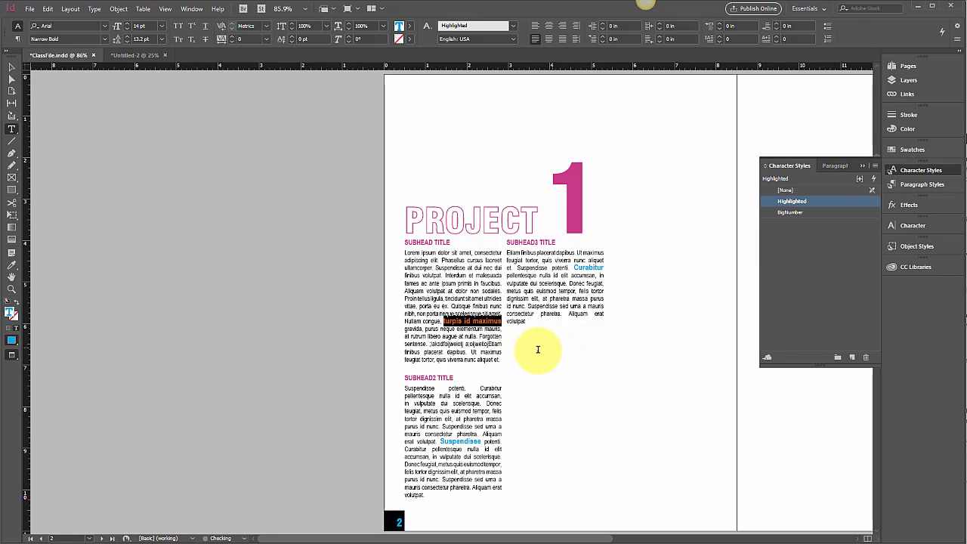
{"action": "left_click", "coordinate": [505, 354]}
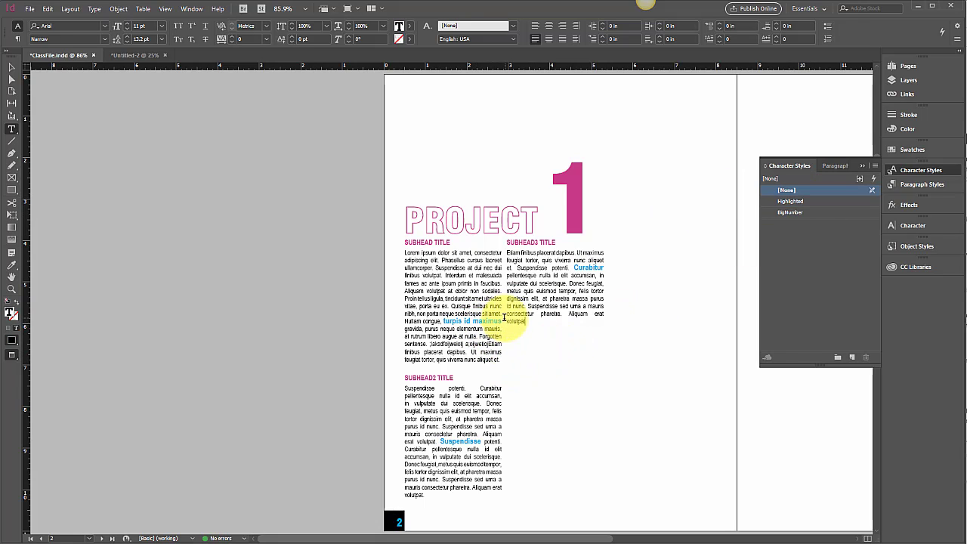
Step: Retype 'turpis id maximus' as 'floating plane' and change Suspendisse to 'Suspended structure'
{"action": "left_click_drag", "start_coordinate": [500, 322], "coordinate": [455, 321]}
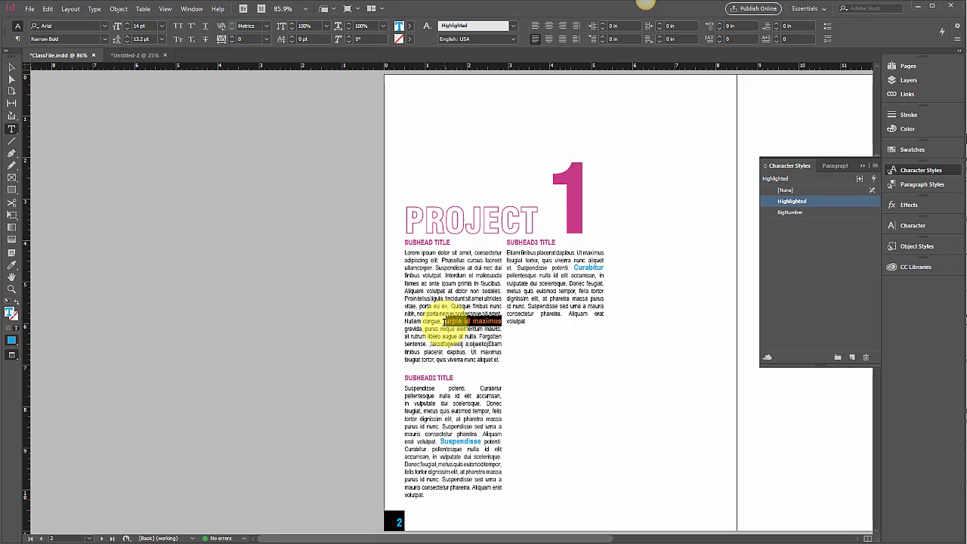
{"action": "type", "text": "float"}
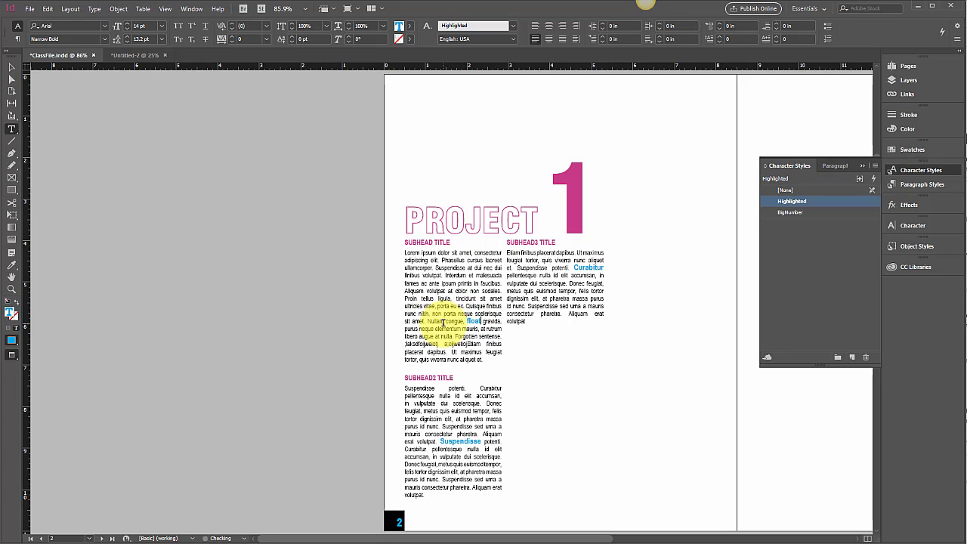
{"action": "type", "text": "ing plane"}
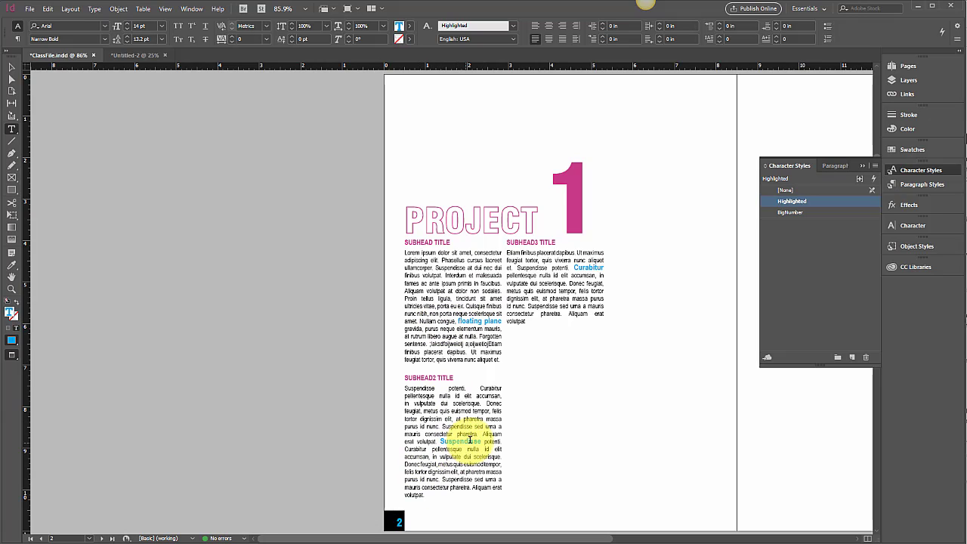
{"action": "mouse_move", "coordinate": [482, 440]}
{"action": "left_mouse_down"}
{"action": "mouse_move", "coordinate": [464, 452]}
{"action": "mouse_move", "coordinate": [473, 443]}
{"action": "left_mouse_up"}
{"action": "key", "text": "BackSpace"}
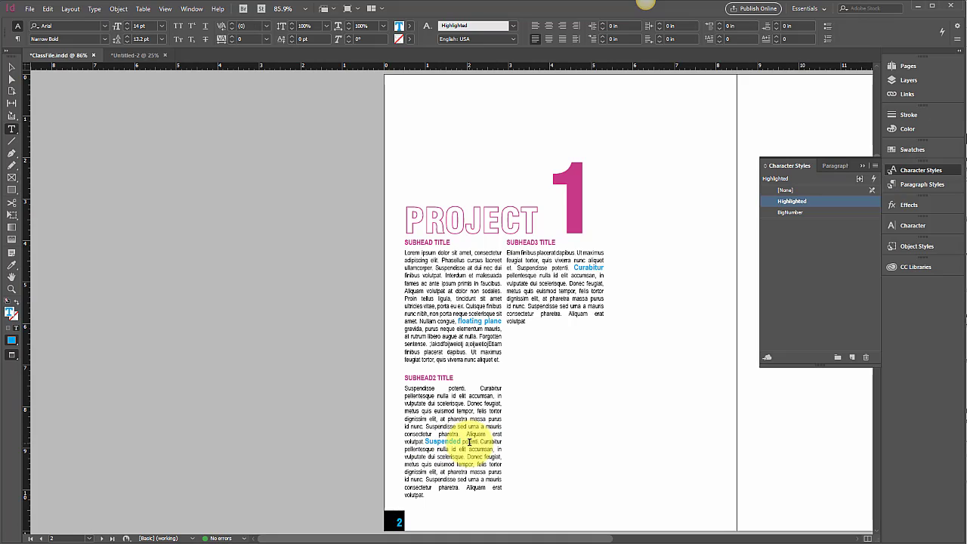
{"action": "type", "text": "ed structure"}
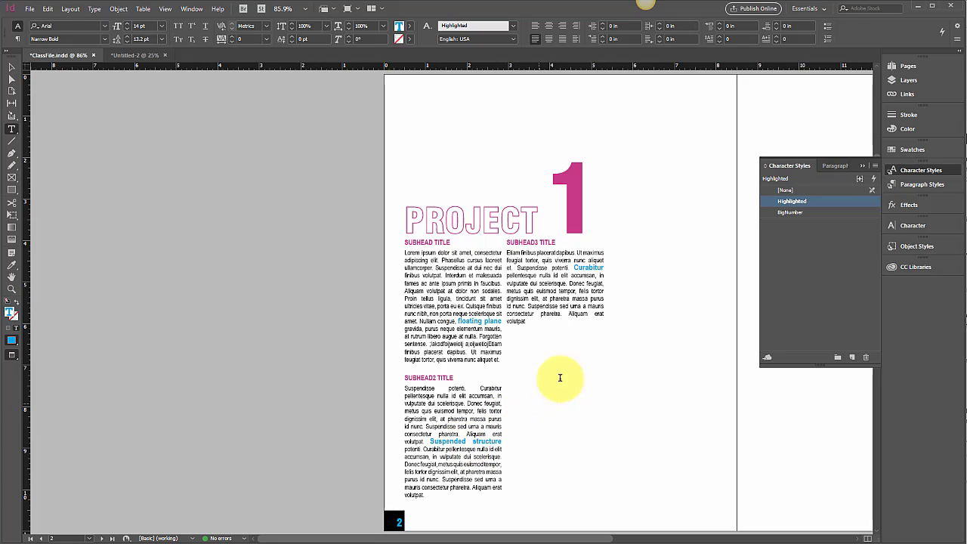
Step: Leave the styled text and scroll sideways across PROJECT 1 to review the highlighted phrases
{"action": "left_click", "coordinate": [593, 291]}
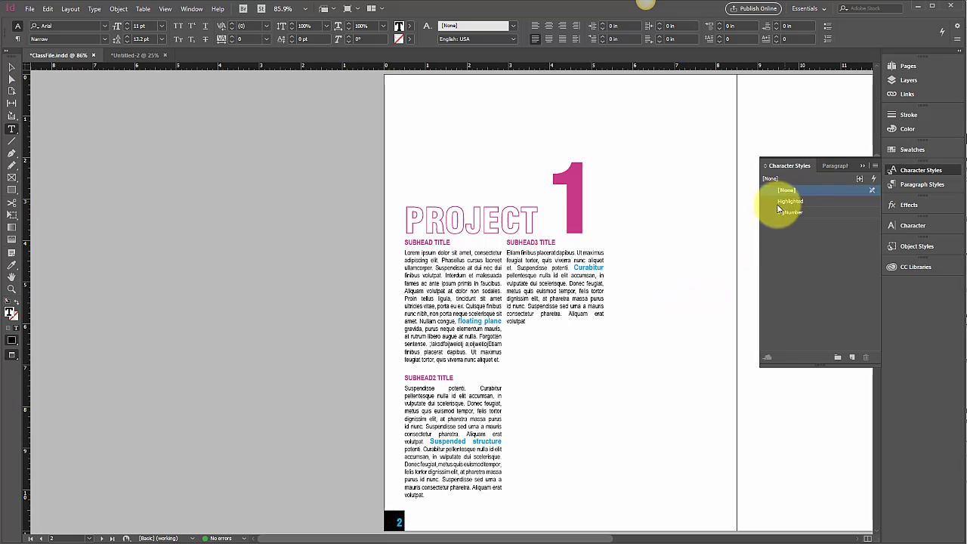
{"action": "scroll", "coordinate": [582, 284], "scroll_direction": "right", "scroll_amount": 8}
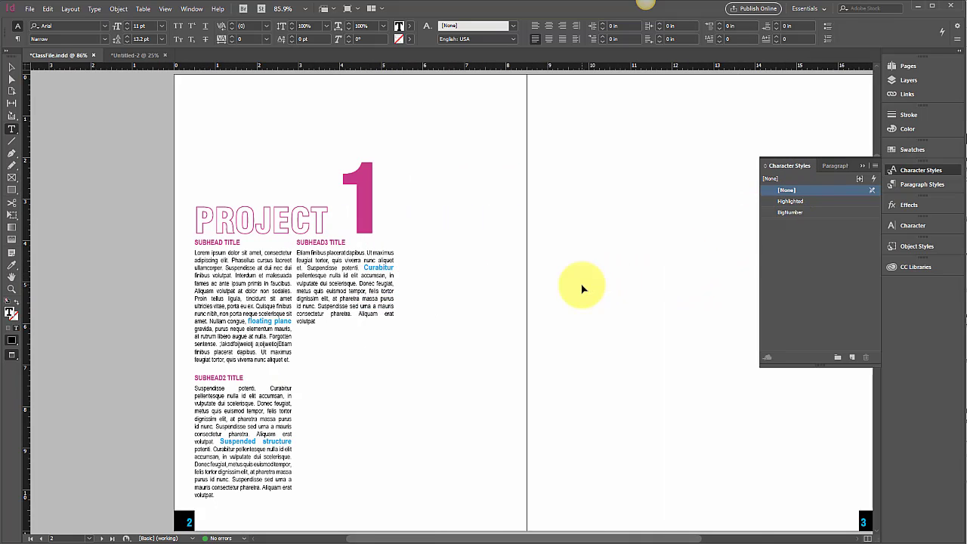
{"action": "scroll", "coordinate": [580, 284], "scroll_direction": "left", "scroll_amount": 2}
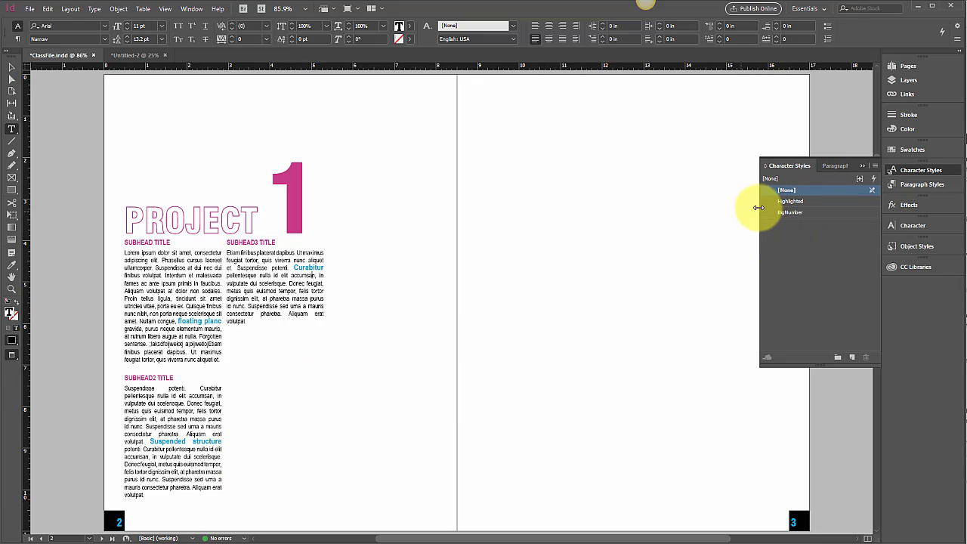
Step: Set the Highlighted character style's colour to magenta
{"action": "double_click", "coordinate": [787, 202]}
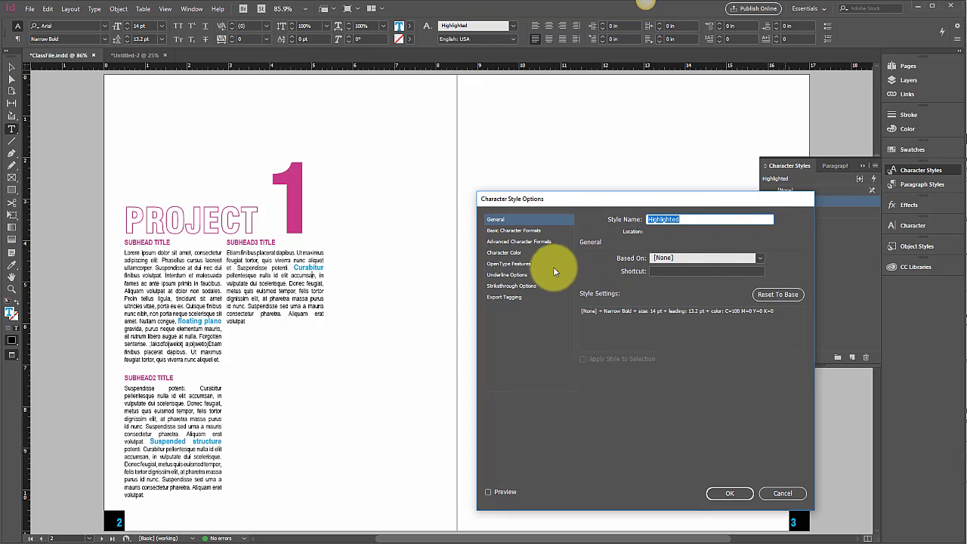
{"action": "left_click", "coordinate": [529, 253]}
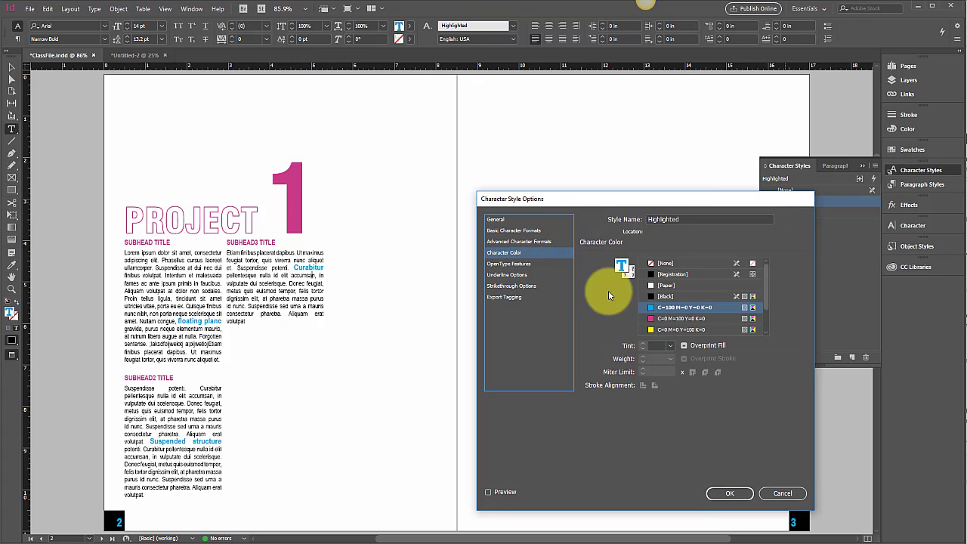
{"action": "left_click", "coordinate": [662, 319]}
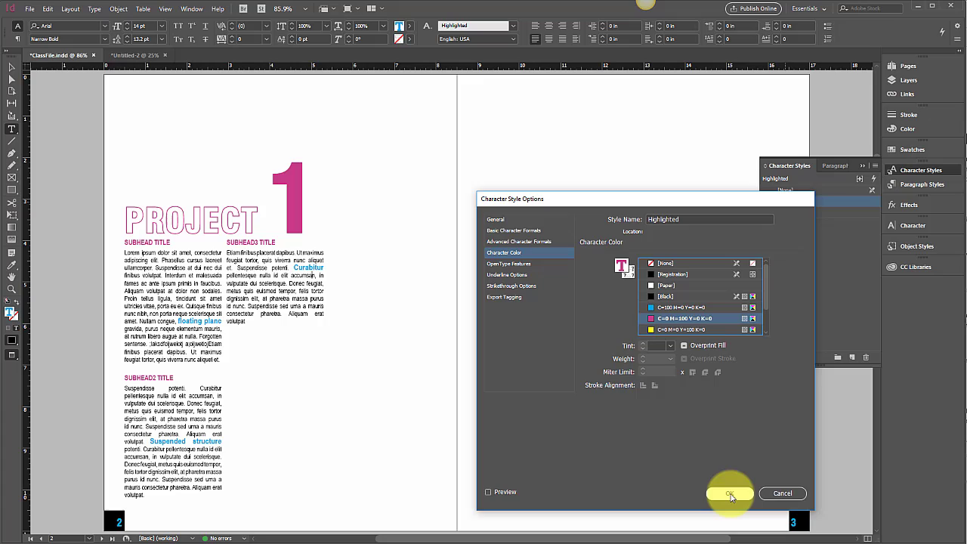
{"action": "left_click", "coordinate": [731, 494]}
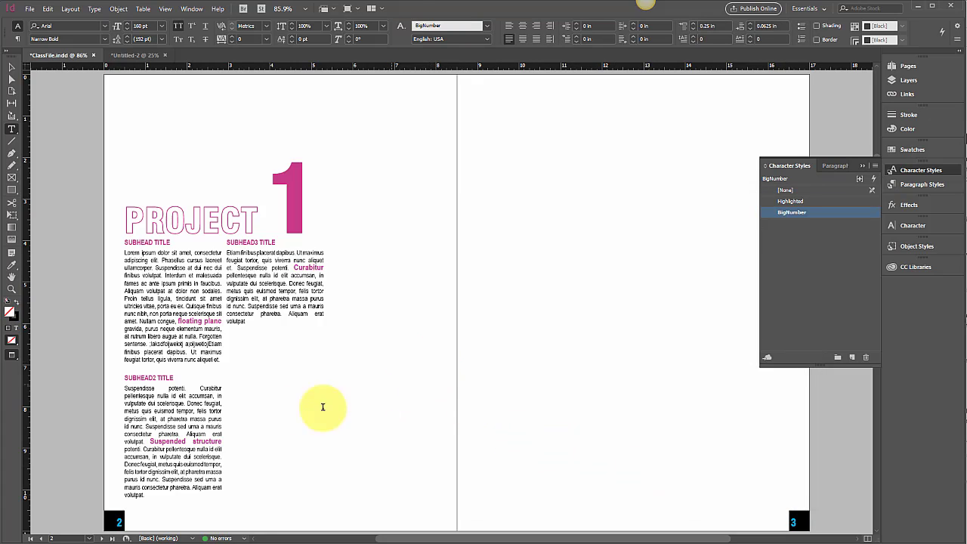
Step: Try black as the BigNumber character style's colour
{"action": "double_click", "coordinate": [780, 215]}
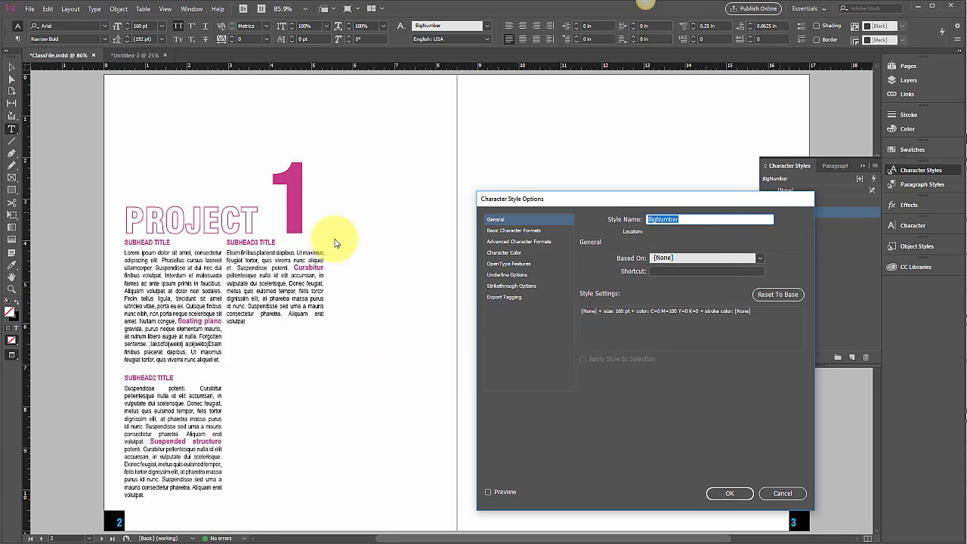
{"action": "left_click", "coordinate": [531, 252]}
{"action": "left_click", "coordinate": [665, 275]}
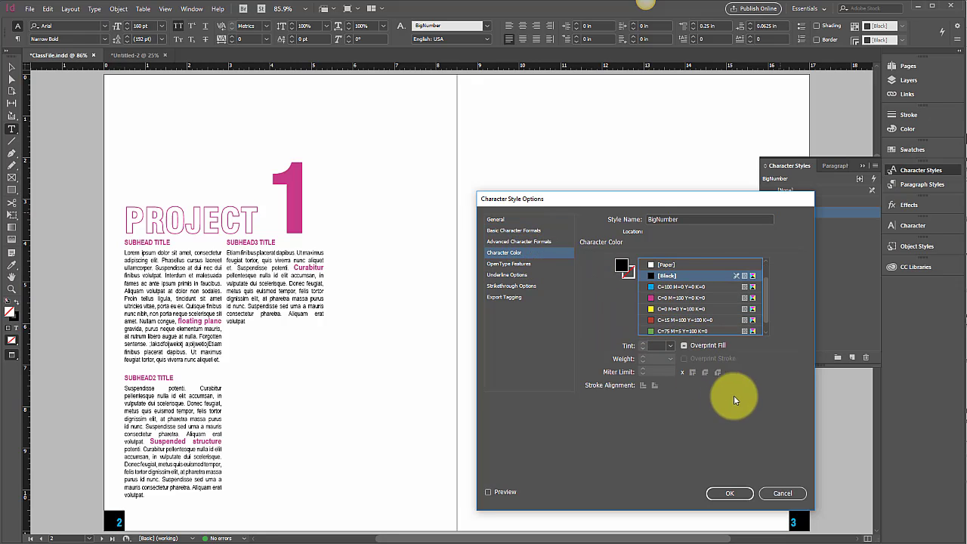
{"action": "left_click", "coordinate": [727, 493]}
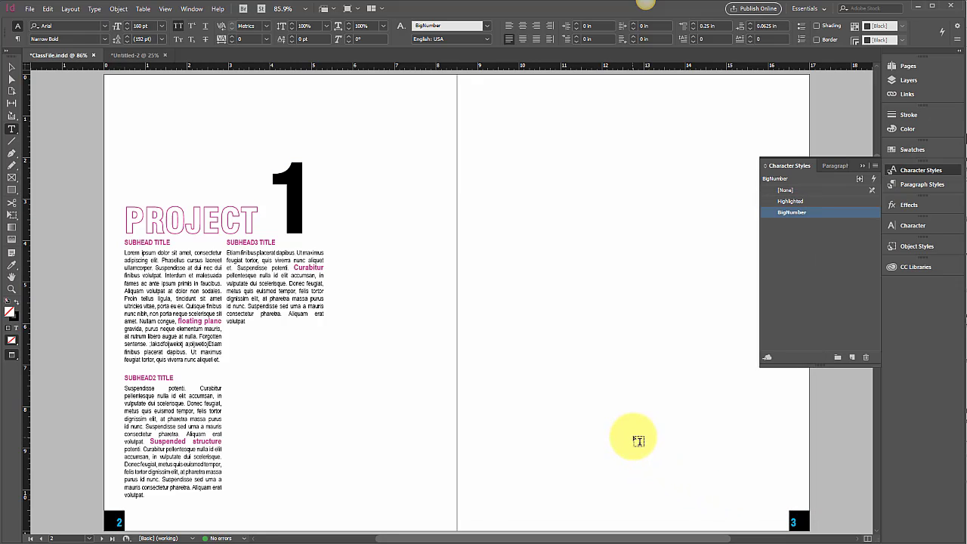
Step: Change the Highlighted character style's colour to [Black]
{"action": "double_click", "coordinate": [804, 203]}
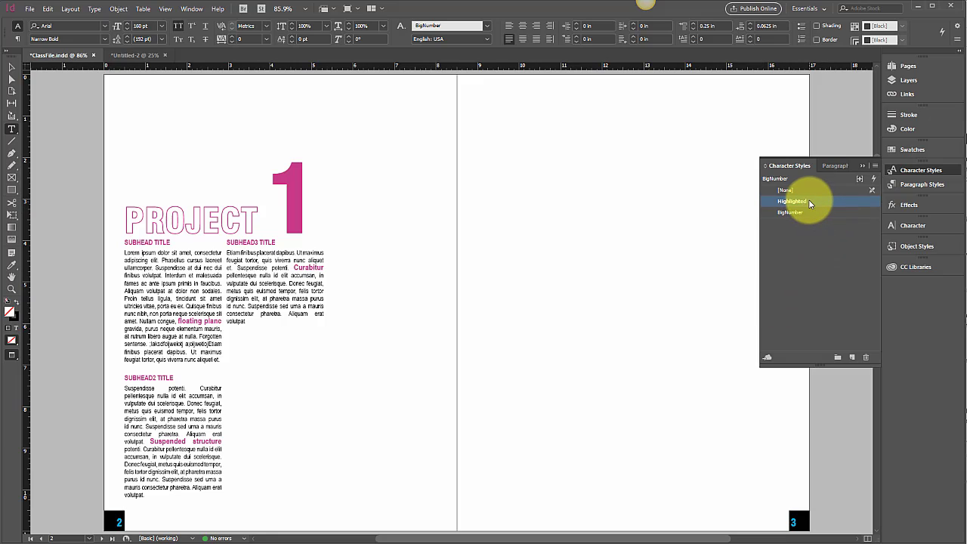
{"action": "left_click", "coordinate": [536, 255]}
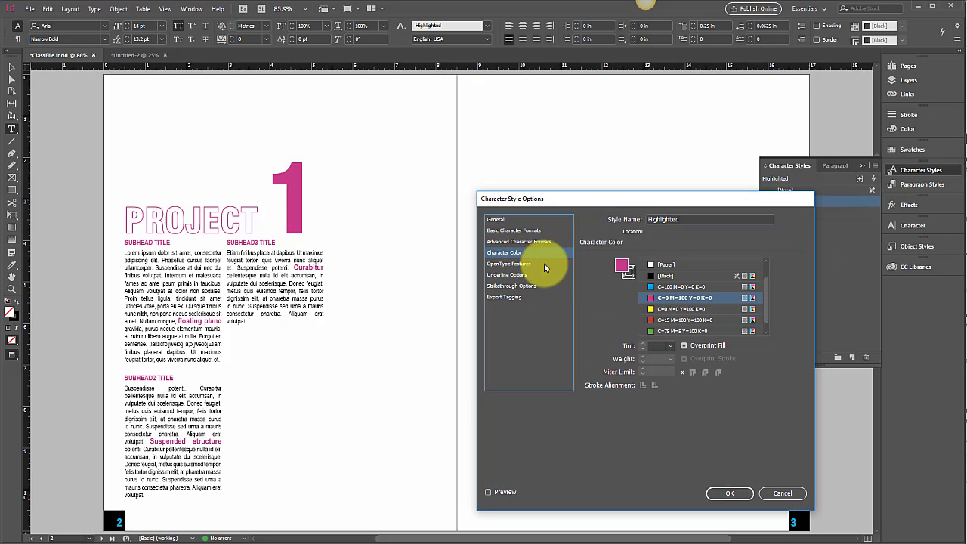
{"action": "left_click", "coordinate": [656, 277]}
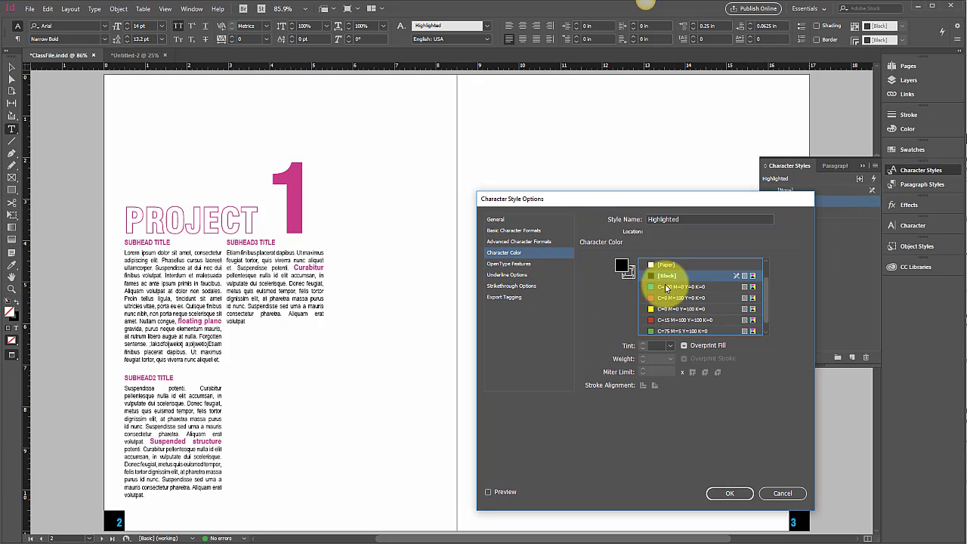
{"action": "left_click", "coordinate": [722, 492]}
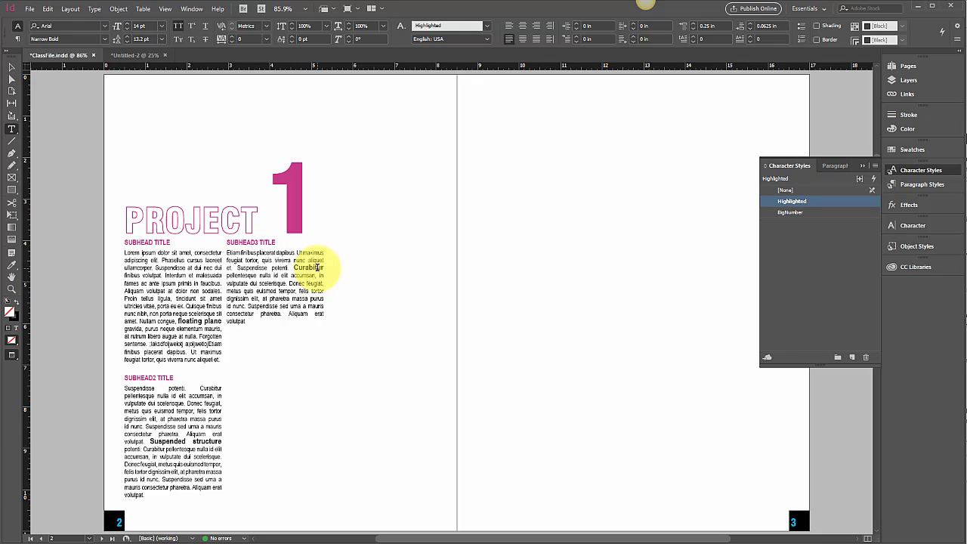
Step: Change Highlighted's Basic Character Formats from 14 pt to 11 pt size with Auto leading
{"action": "double_click", "coordinate": [785, 208]}
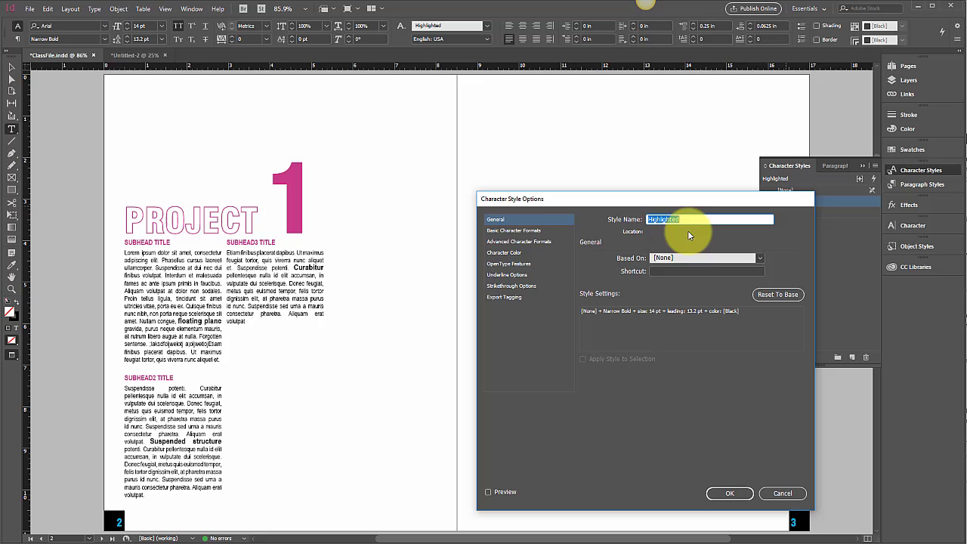
{"action": "left_click", "coordinate": [521, 232]}
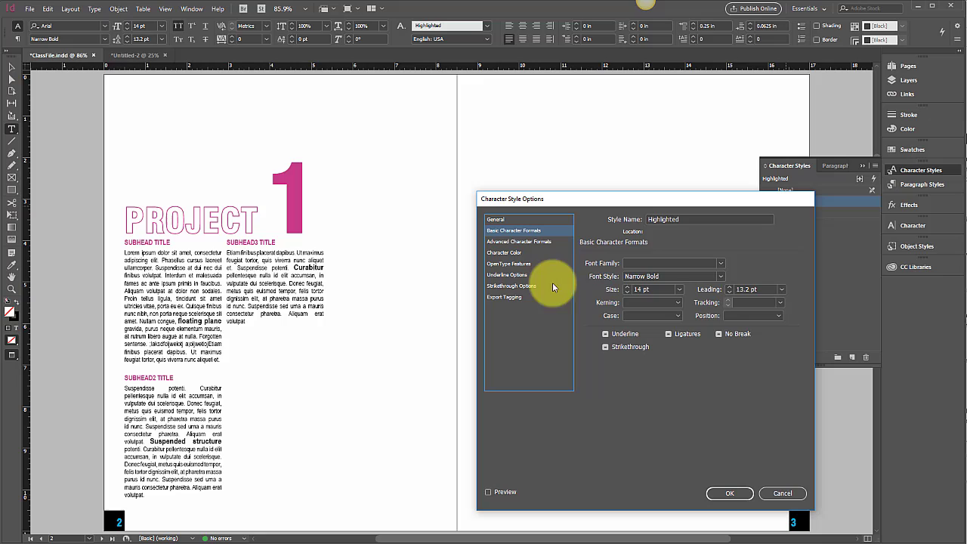
{"action": "double_click", "coordinate": [655, 288]}
{"action": "left_click", "coordinate": [679, 289]}
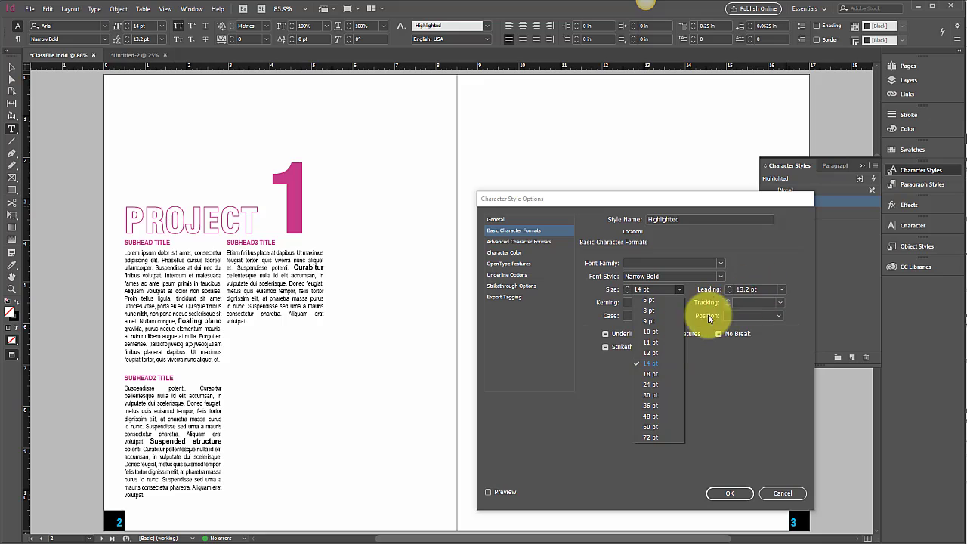
{"action": "left_click", "coordinate": [658, 345]}
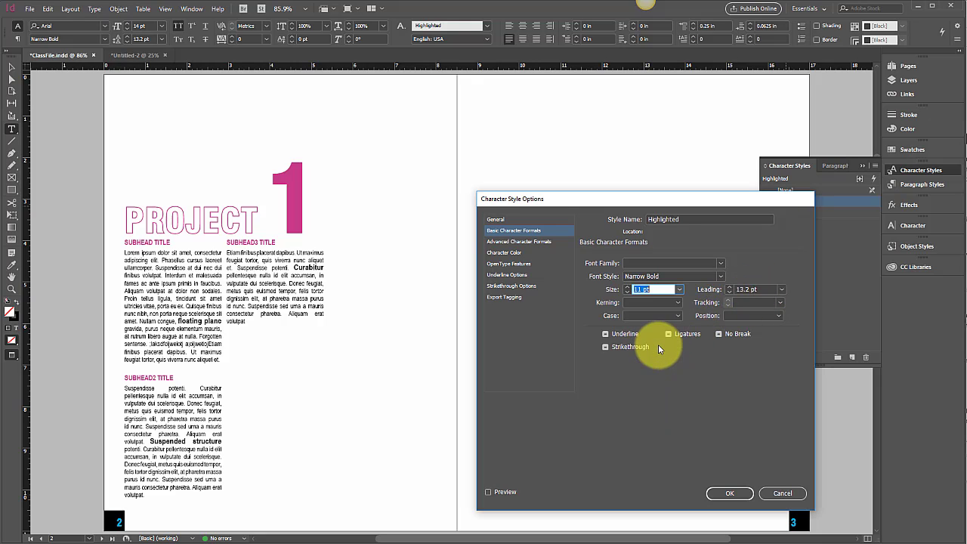
{"action": "left_click", "coordinate": [781, 290]}
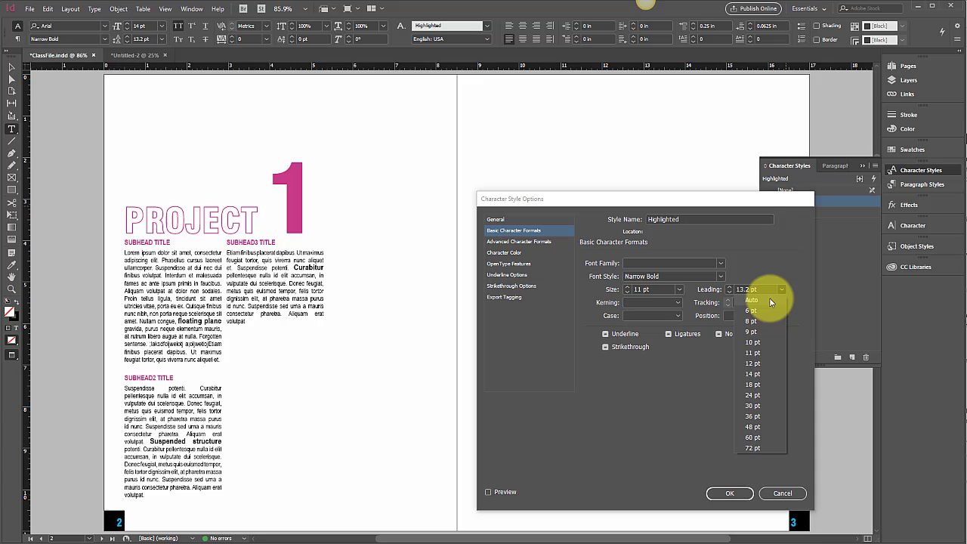
{"action": "left_click", "coordinate": [750, 300]}
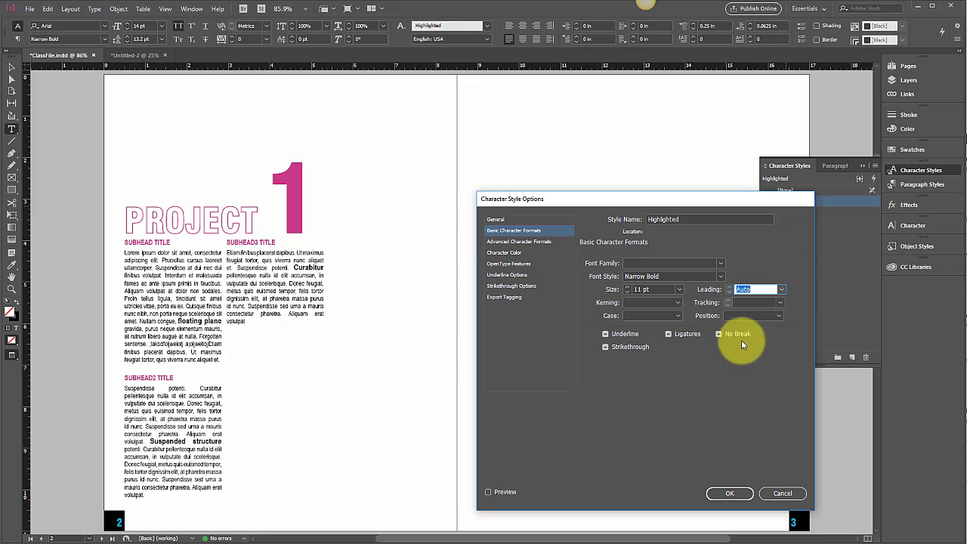
{"action": "left_click", "coordinate": [728, 493]}
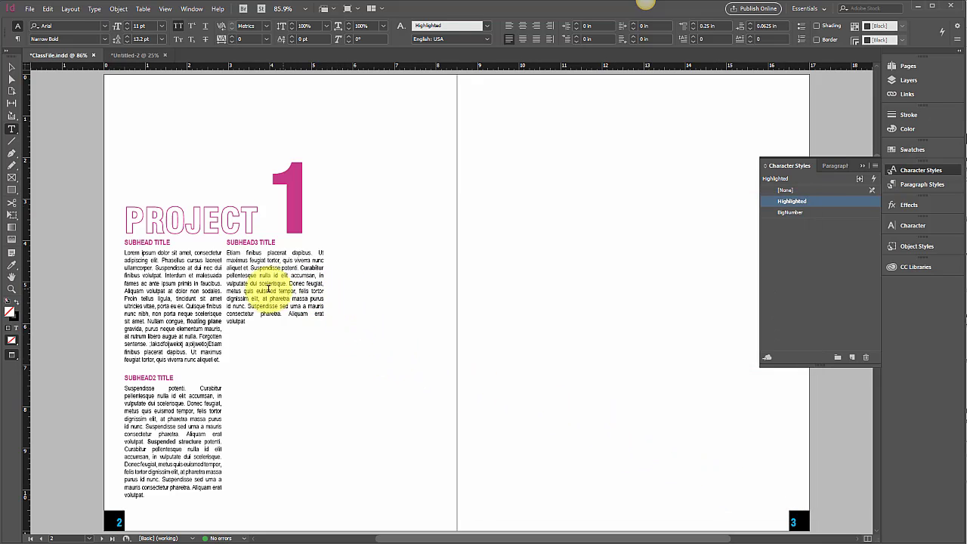
Step: Zoom in and scroll the page to inspect the 11 pt emphasized phrases
{"action": "scroll", "coordinate": [233, 316], "scroll_direction": "left", "scroll_amount": 5}
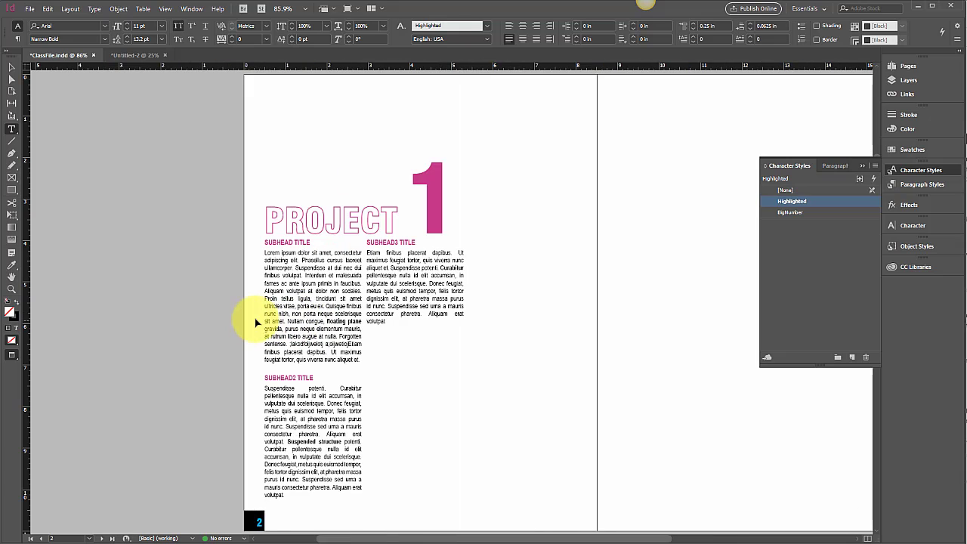
{"action": "key", "text": "ctrl+equal"}
{"action": "key", "text": "ctrl+equal"}
{"action": "key", "text": "ctrl+equal"}
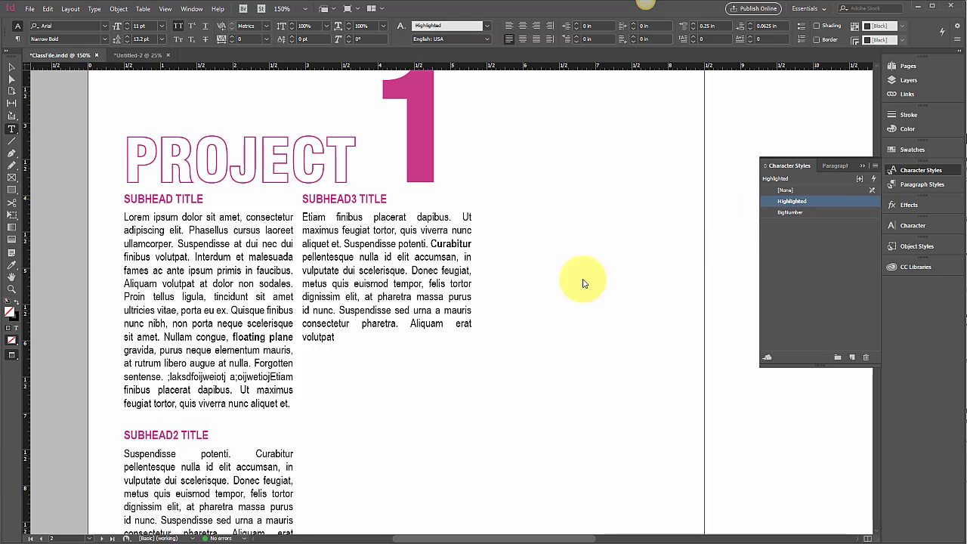
{"action": "scroll", "coordinate": [468, 287], "scroll_direction": "down", "scroll_amount": 6}
{"action": "scroll", "coordinate": [469, 287], "scroll_direction": "up", "scroll_amount": 4}
{"action": "scroll", "coordinate": [470, 289], "scroll_direction": "up", "scroll_amount": 2}
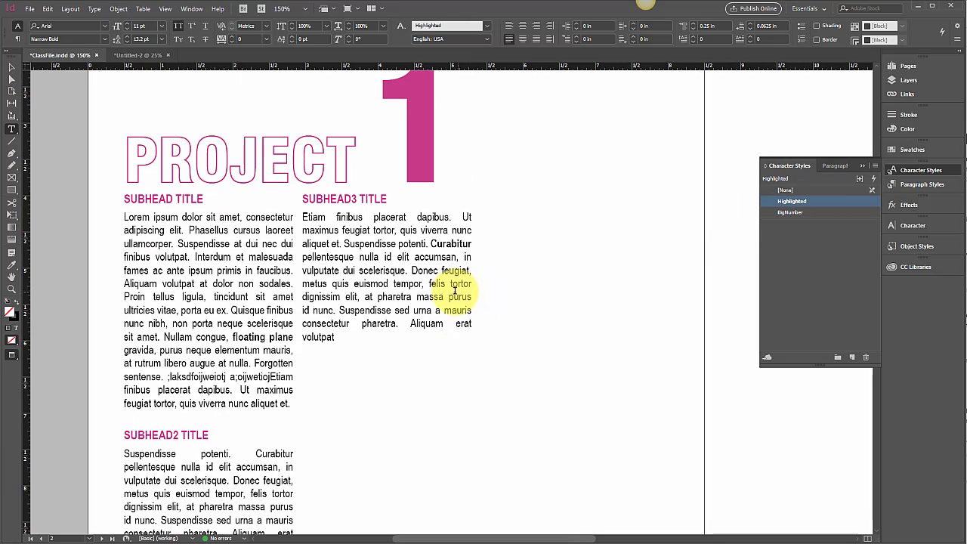
{"action": "scroll", "coordinate": [455, 290], "scroll_direction": "down", "scroll_amount": 1}
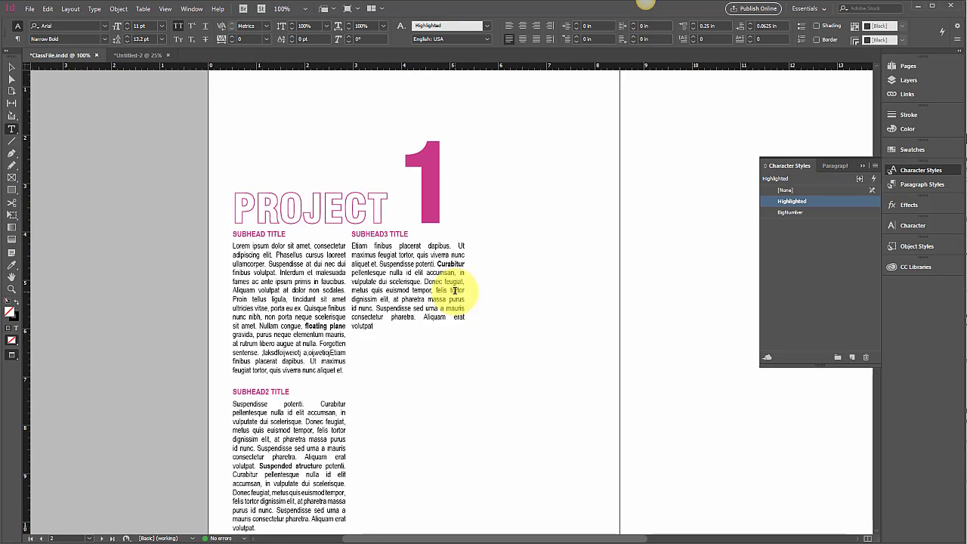
Step: Set Highlighted back to 14 pt with 13.2 pt leading, then deselect to review
{"action": "double_click", "coordinate": [773, 203]}
{"action": "left_click", "coordinate": [532, 231]}
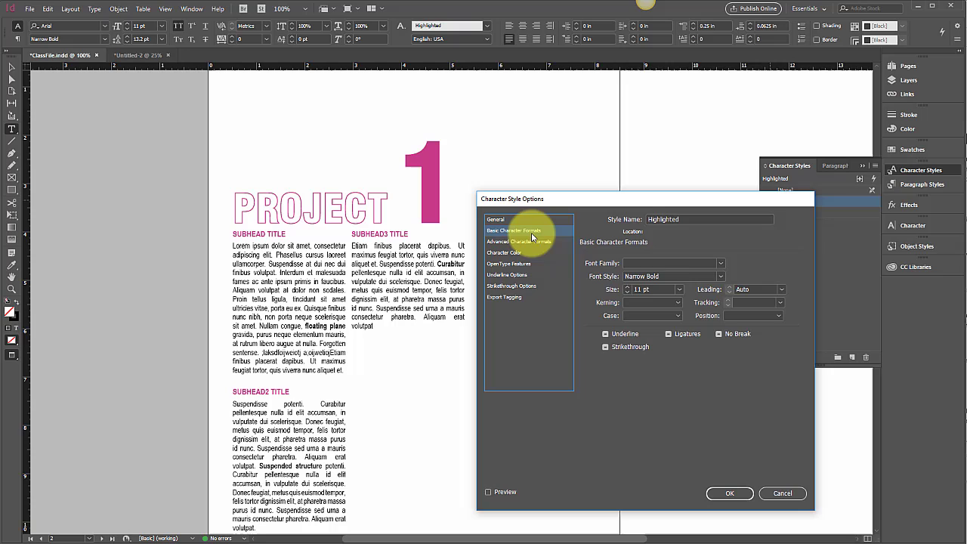
{"action": "left_click", "coordinate": [680, 290]}
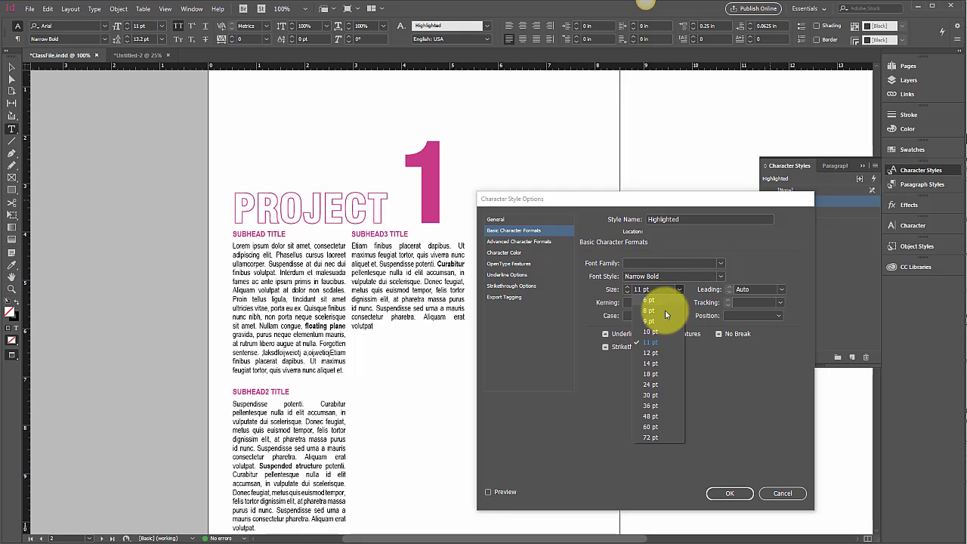
{"action": "left_click", "coordinate": [647, 364]}
{"action": "key", "text": "Tab"}
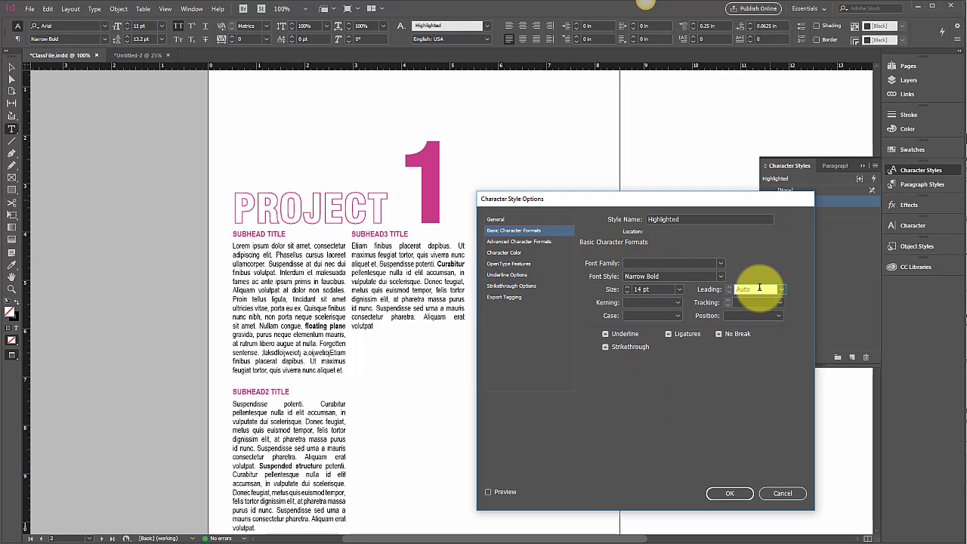
{"action": "type", "text": "13.2"}
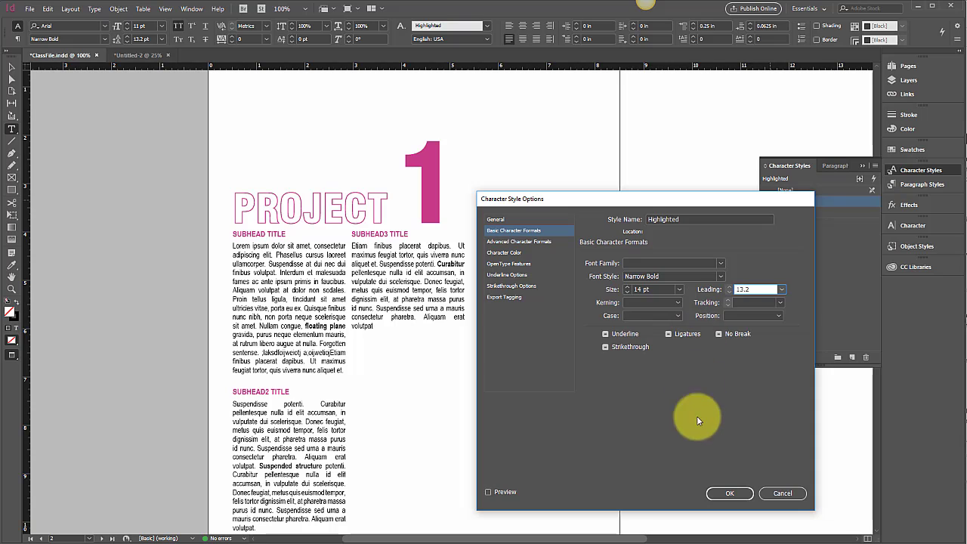
{"action": "left_click", "coordinate": [730, 492]}
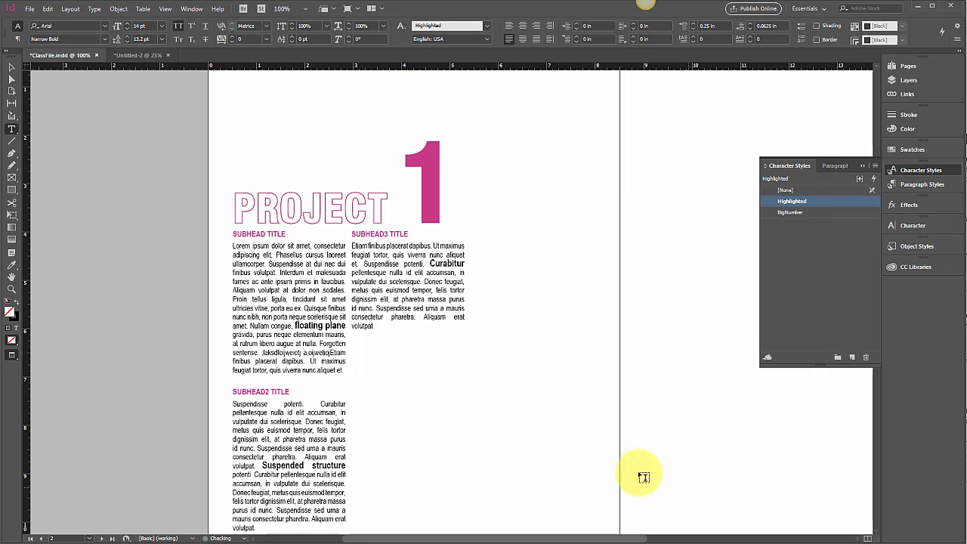
{"action": "left_click", "coordinate": [513, 385]}
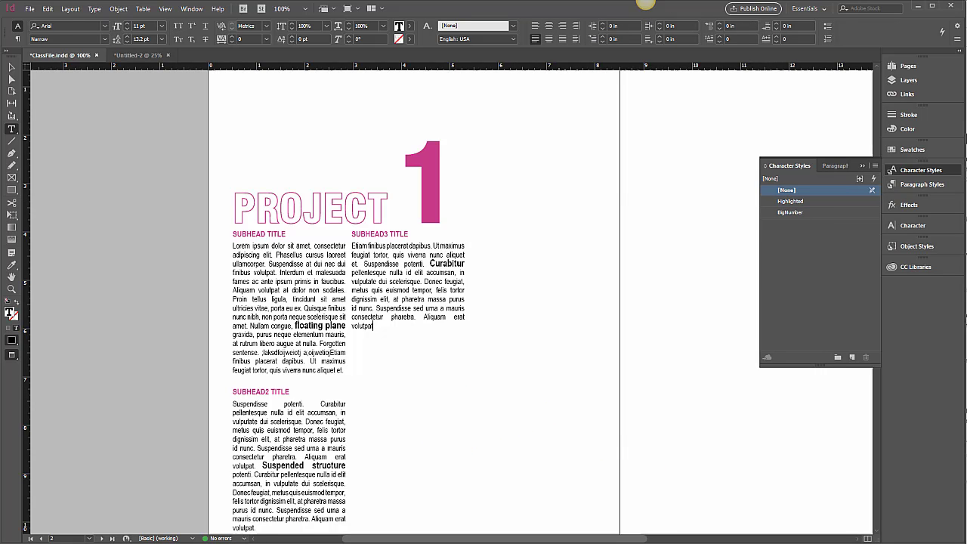